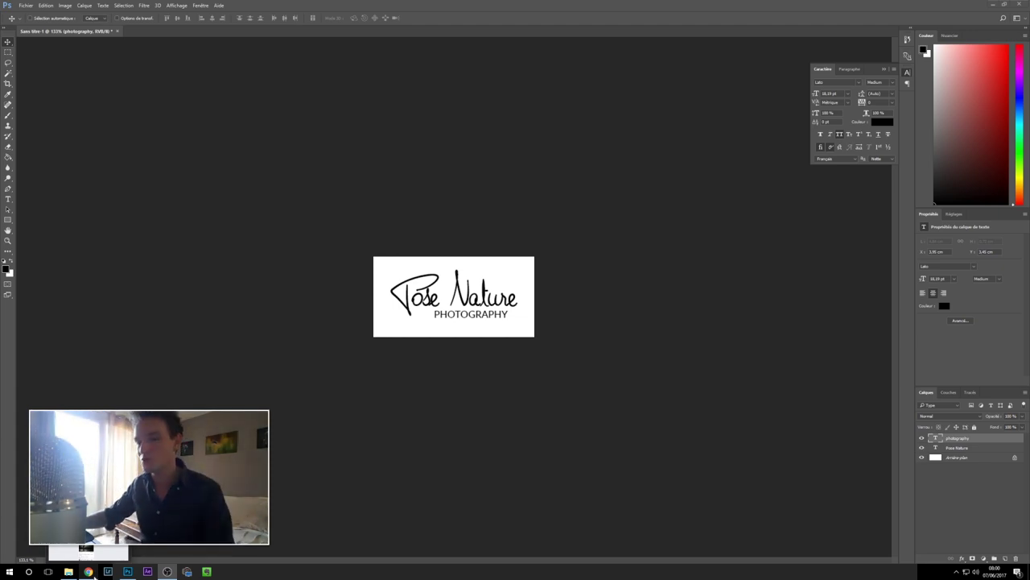
Switch from Photoshop to the browser showing the Facebook news feed.
left_click(88, 571)
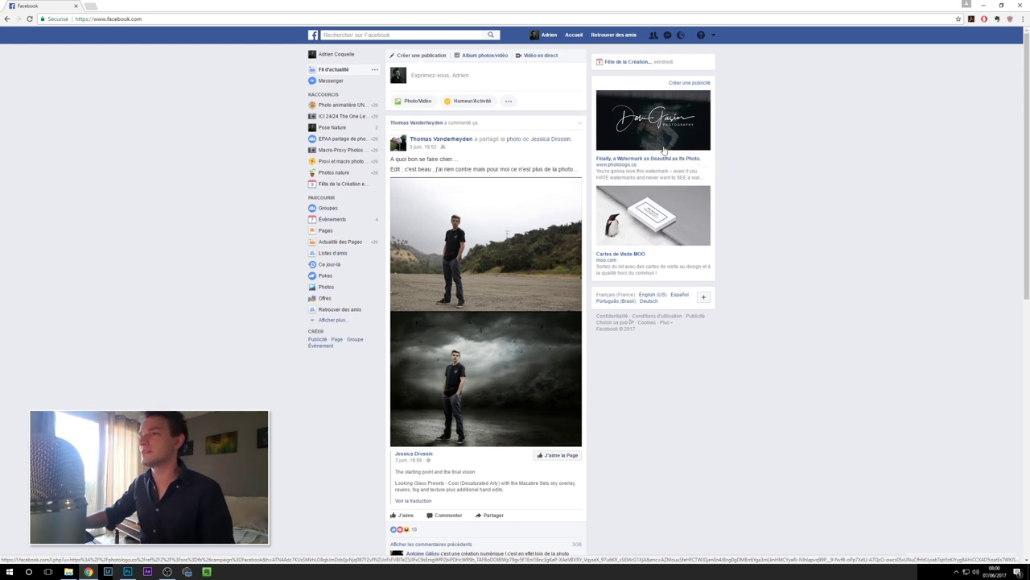
Open the Photologo ad in a new tab, dismiss the translate bar, and start an order.
middle_click(664, 147)
left_click(147, 4)
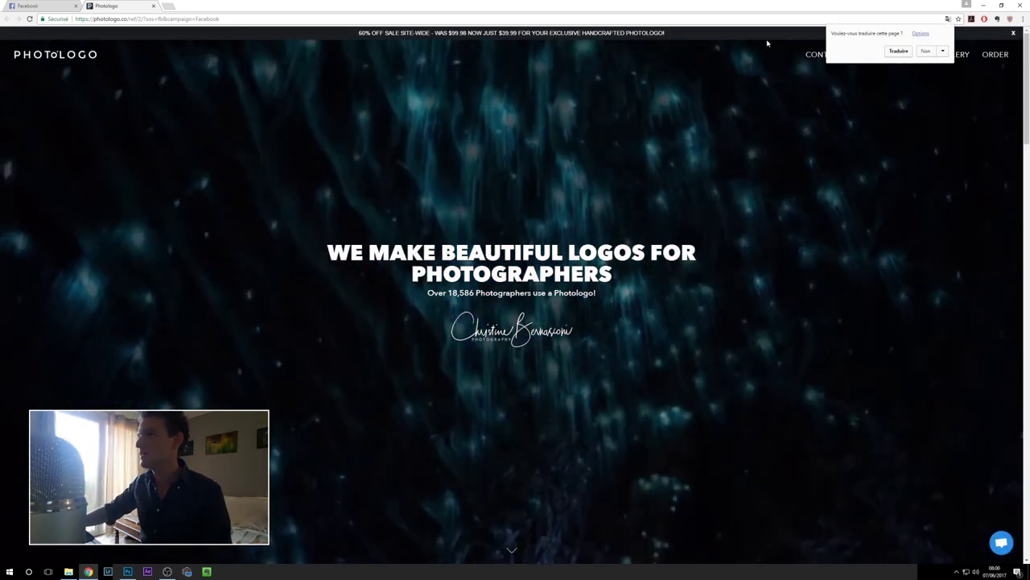
left_click(925, 51)
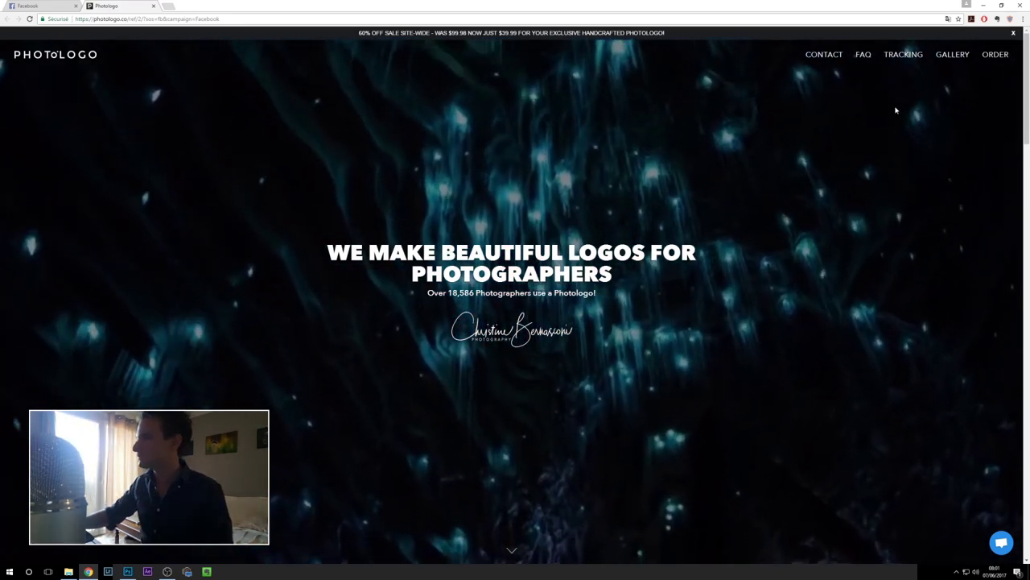
left_click(994, 54)
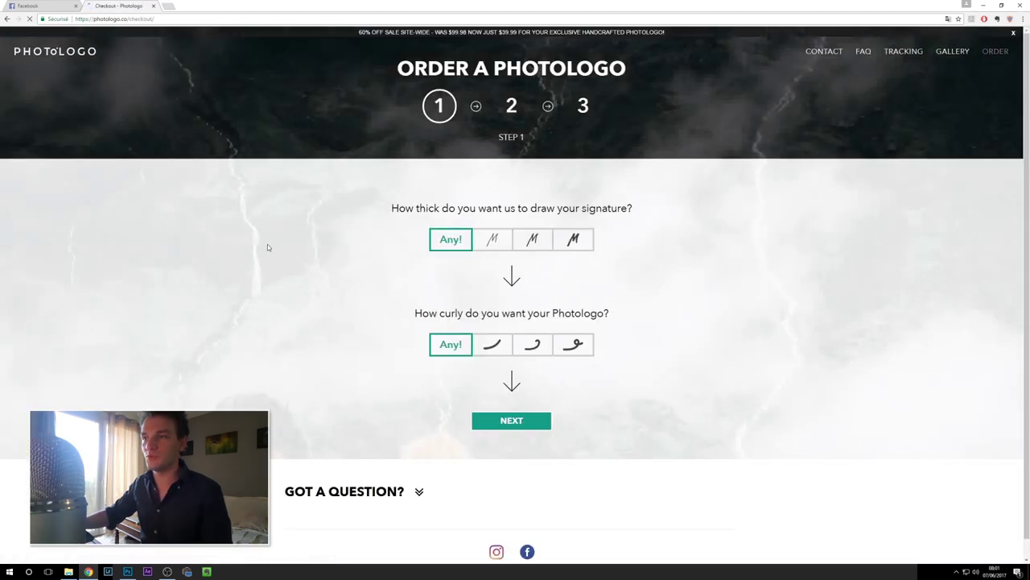
Choose a medium signature thickness and the least curly style.
left_click(539, 249)
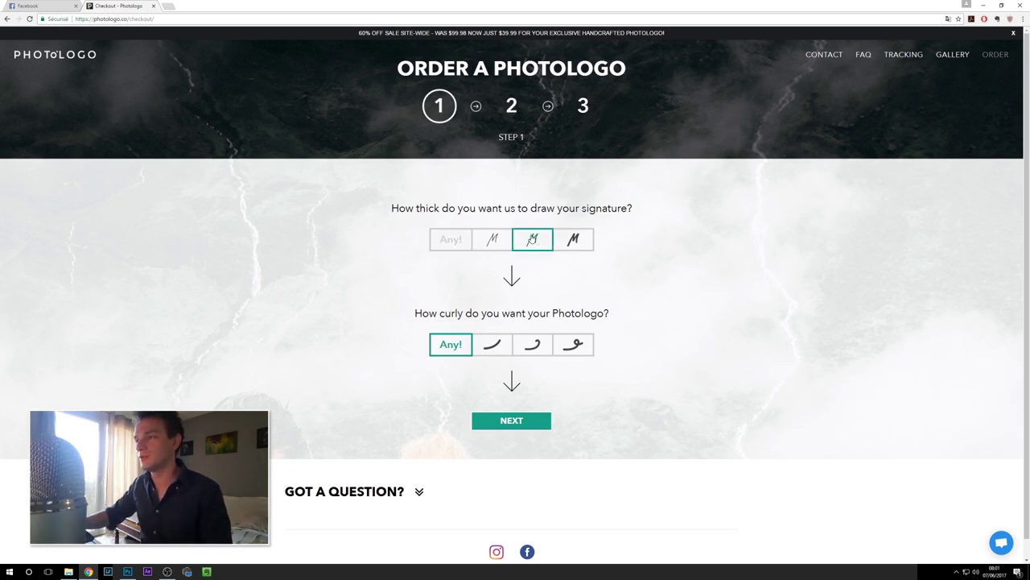
left_click(490, 351)
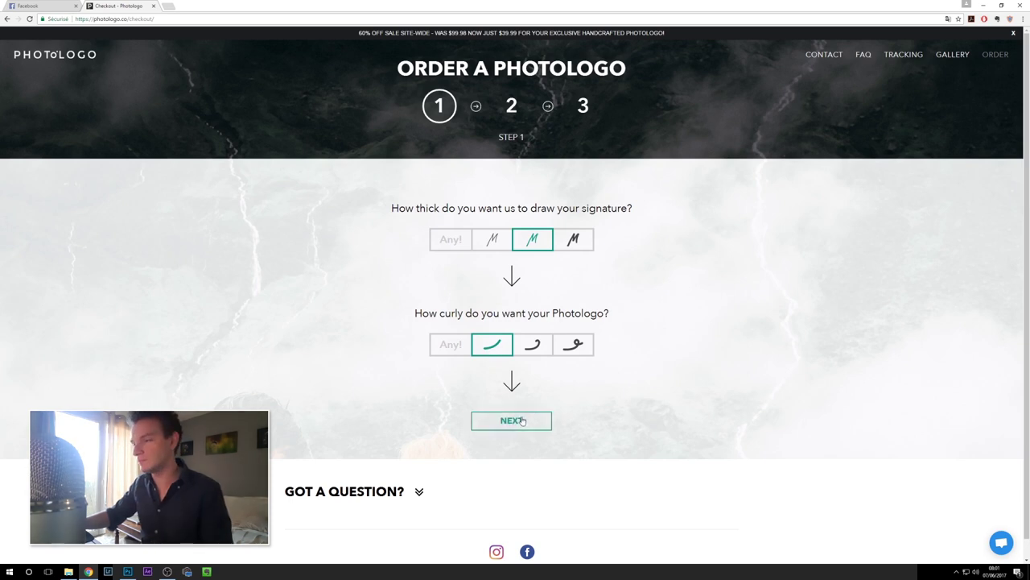
left_click(494, 420)
Enter 'Pose Nature' as the signature text and continue to the delivery step.
left_click(492, 114)
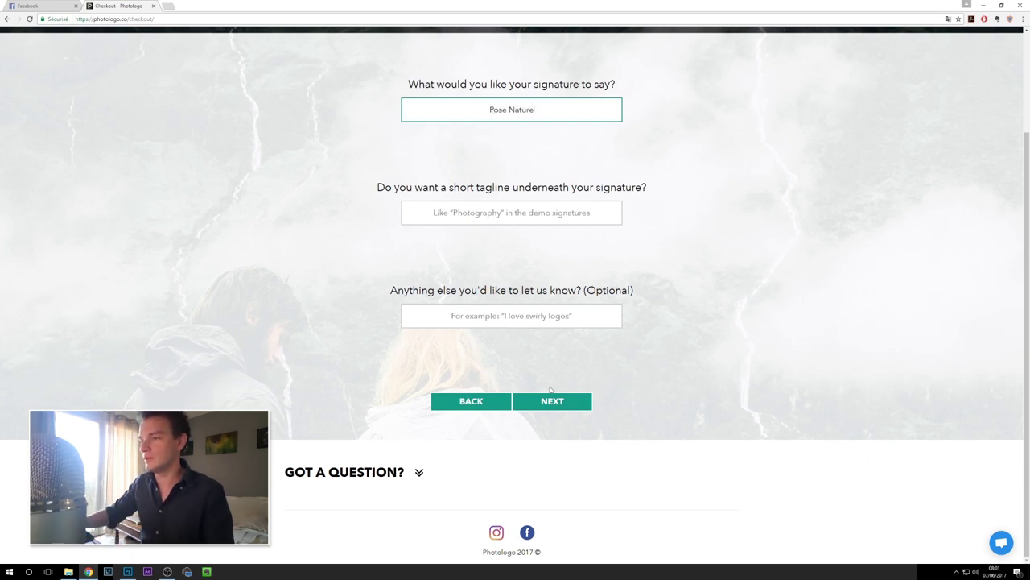
left_click(550, 399)
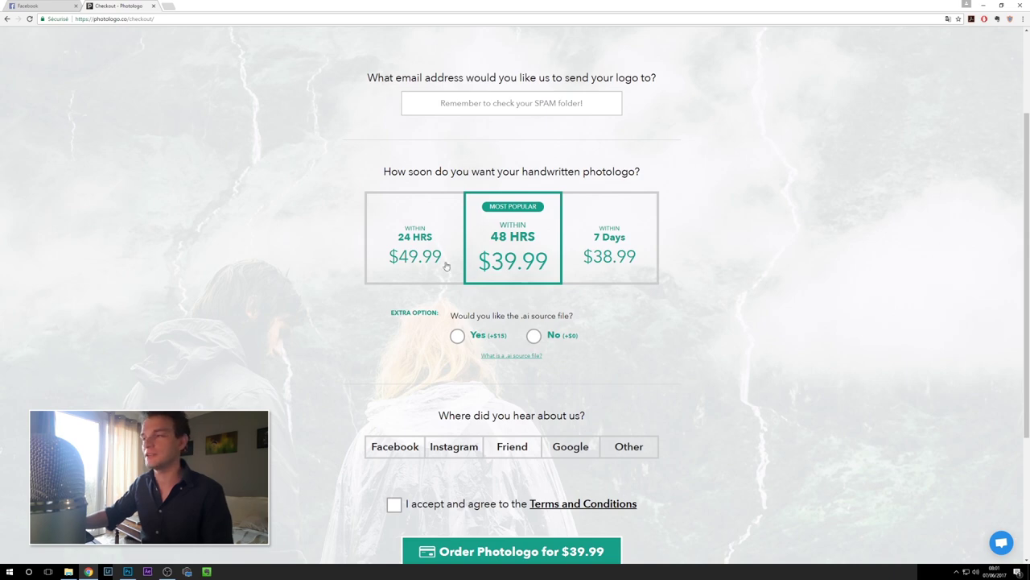
scroll(400, 305, "up", 1)
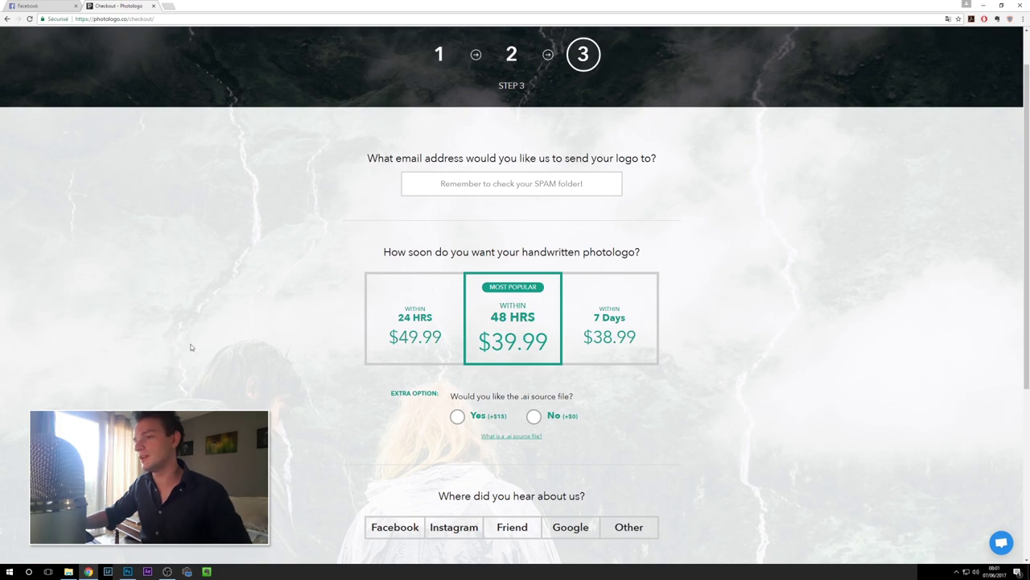
scroll(696, 126, "up", 1)
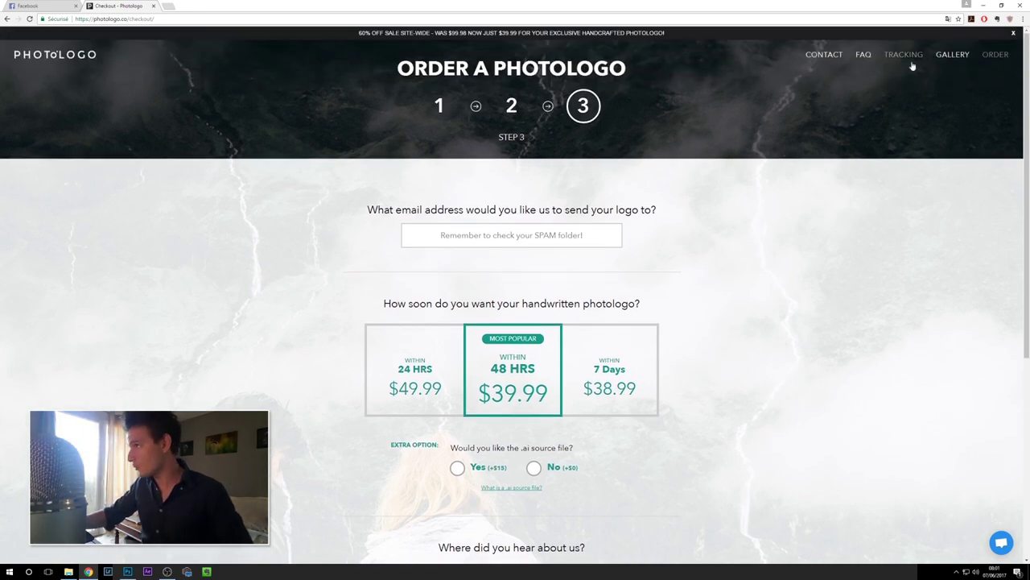
Browse Photologo's Signature Collection gallery, then bring the Pose Nature logo in Photoshop back.
left_click(950, 56)
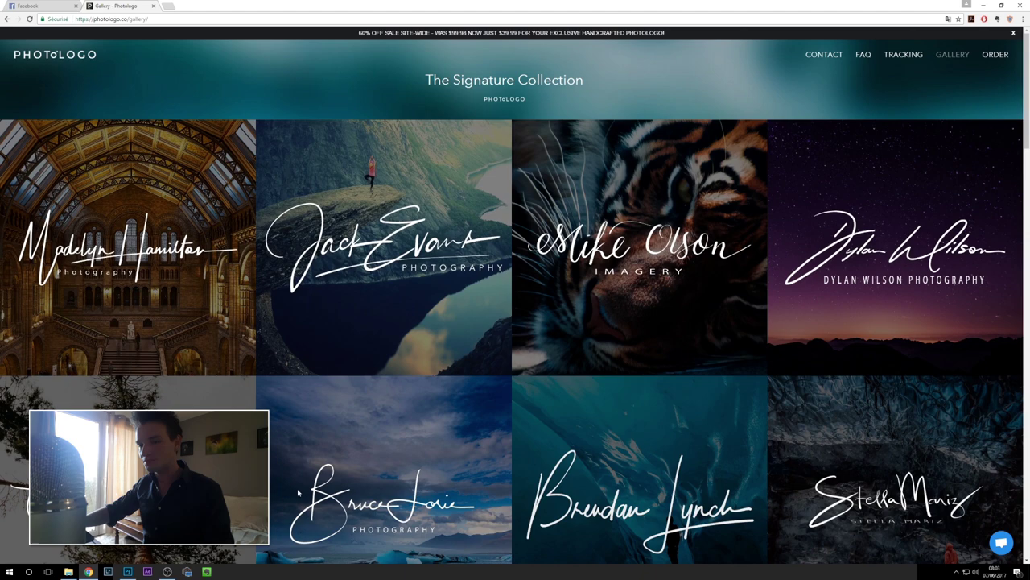
left_click(127, 571)
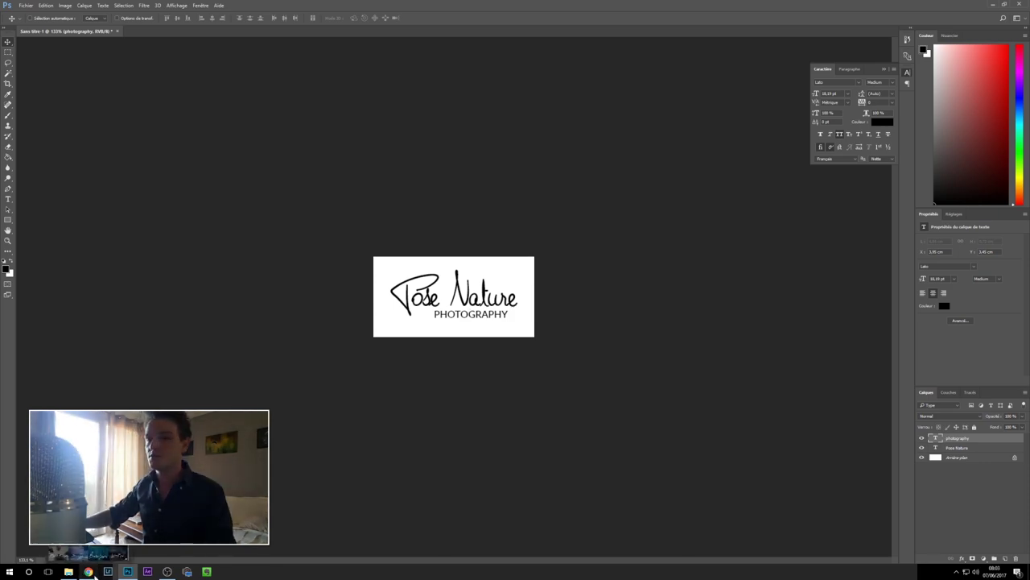
Search Google for dafont in a new browser tab and open the DaFont site.
left_click(88, 571)
key("ctrl+t")
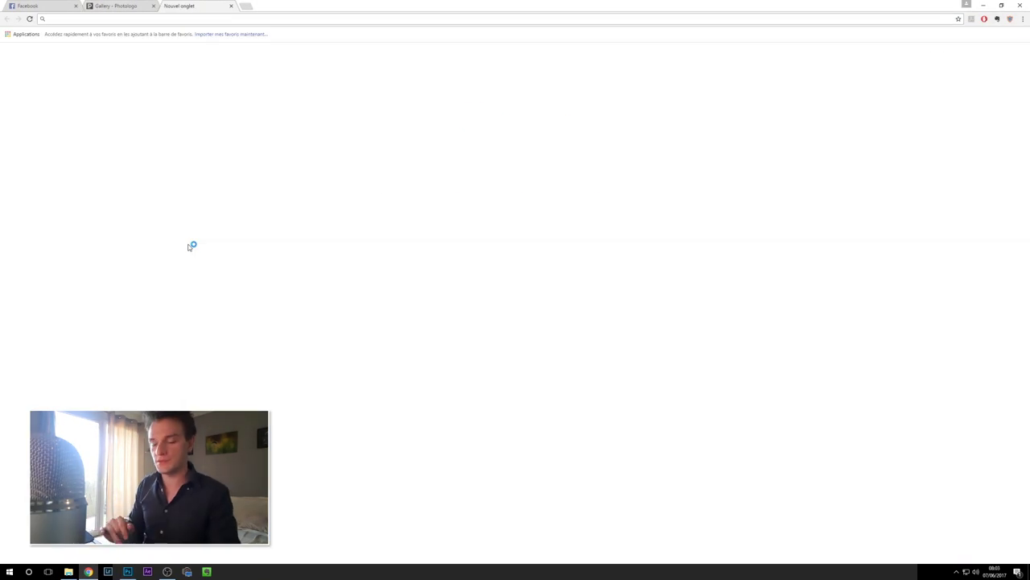
type("dafont")
key("Return")
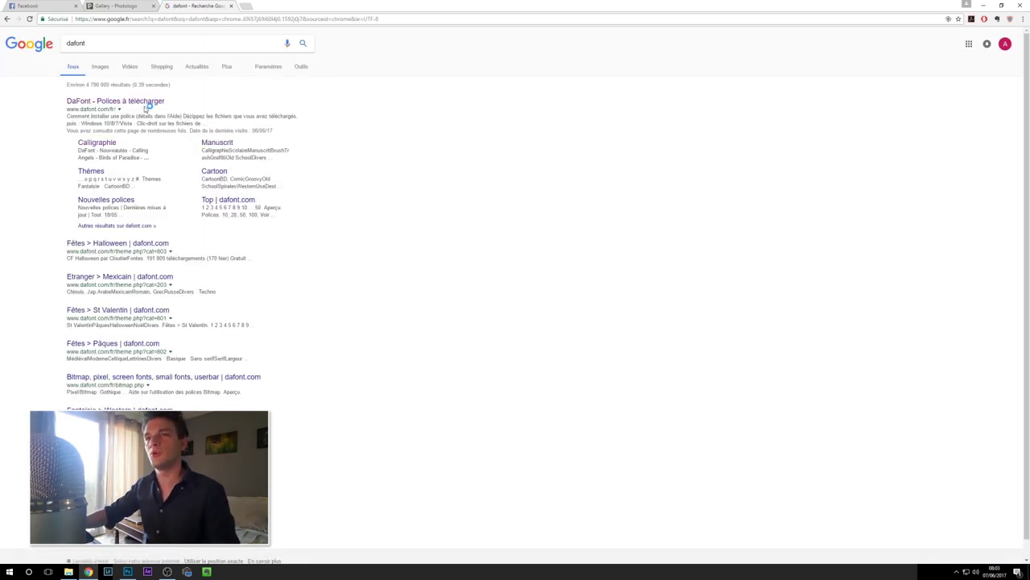
left_click(144, 103)
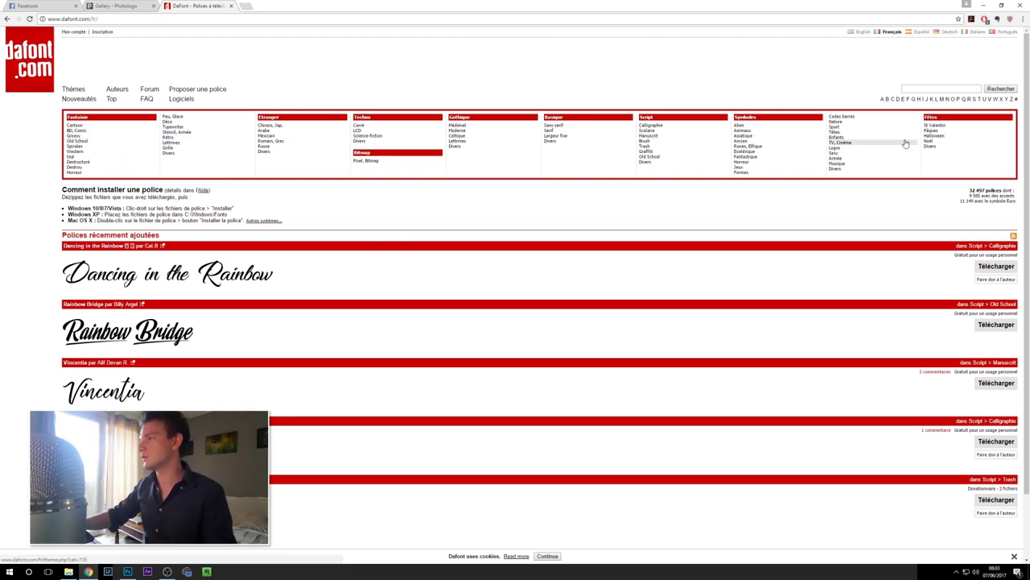
Open DaFont's Script > Calligraphie category and scroll through its font samples.
left_click(658, 126)
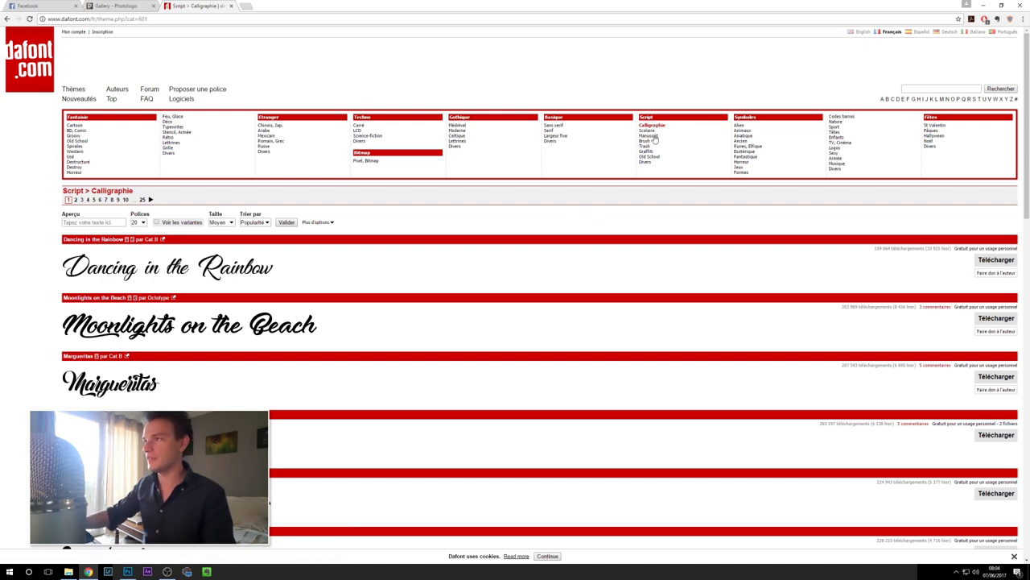
scroll(546, 240, "down", 3)
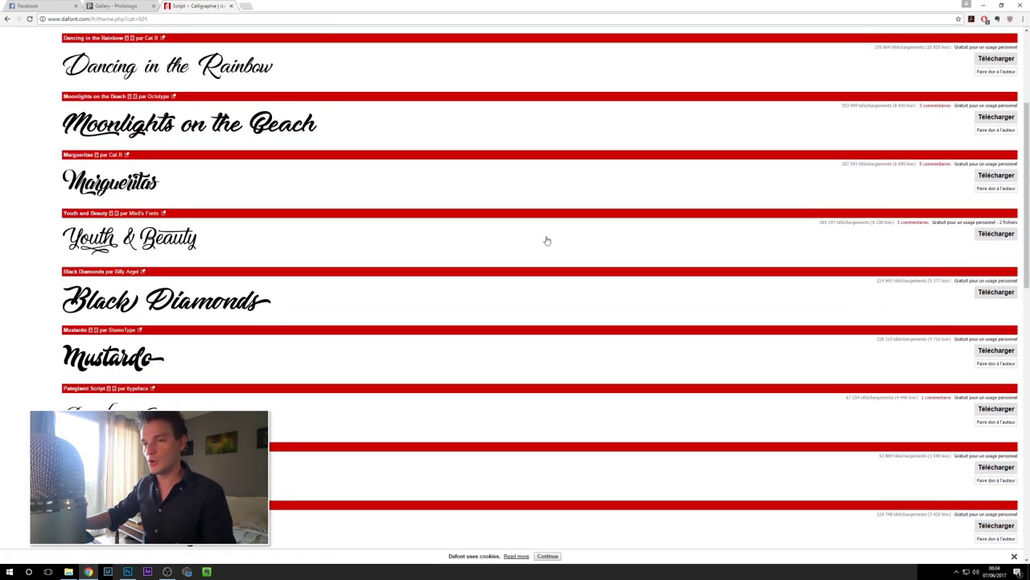
scroll(547, 241, "down", 2)
scroll(545, 239, "down", 2)
scroll(506, 258, "down", 2)
scroll(498, 264, "down", 1)
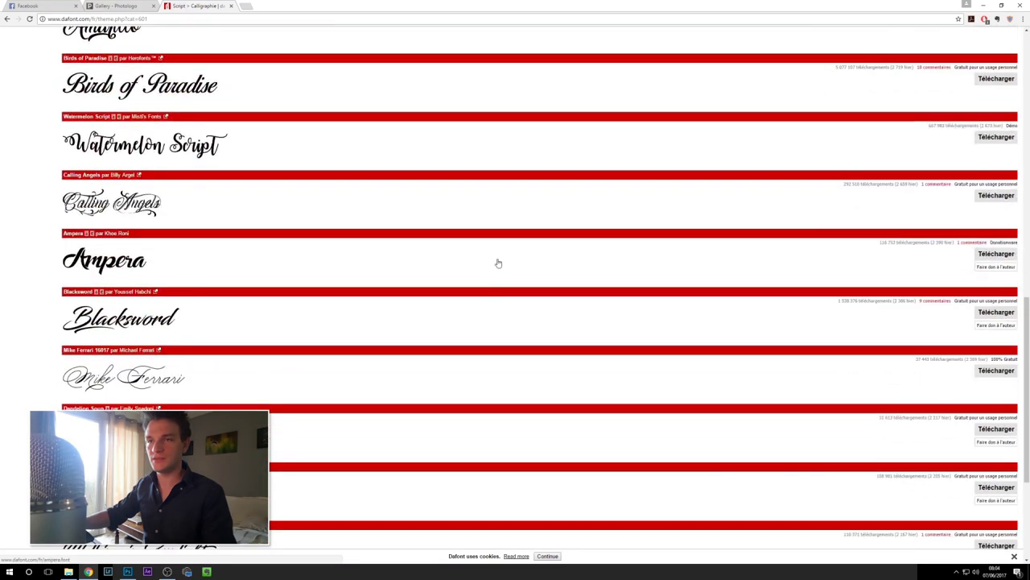
scroll(498, 263, "down", 3)
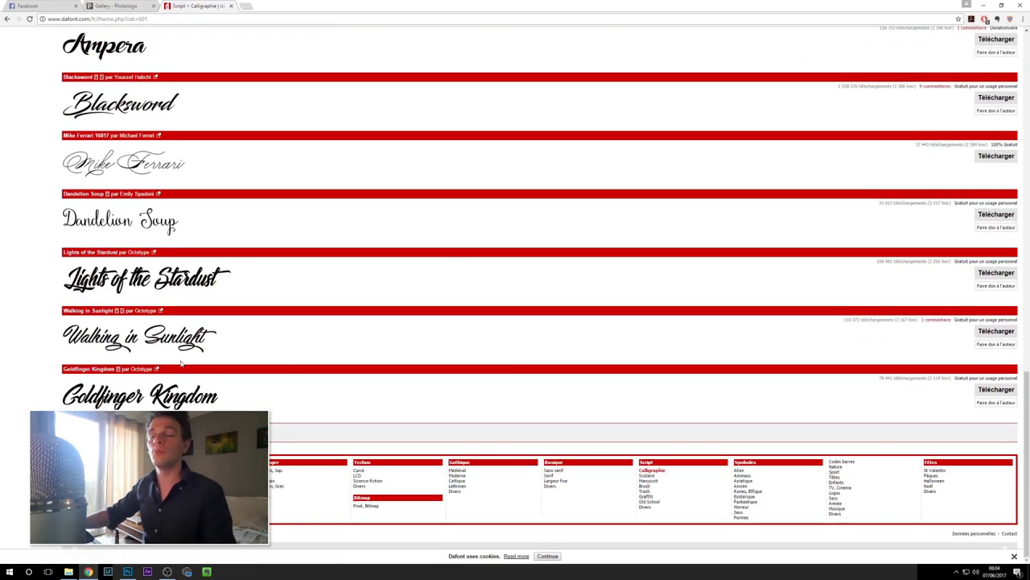
scroll(258, 282, "up", 2)
scroll(258, 283, "up", 2)
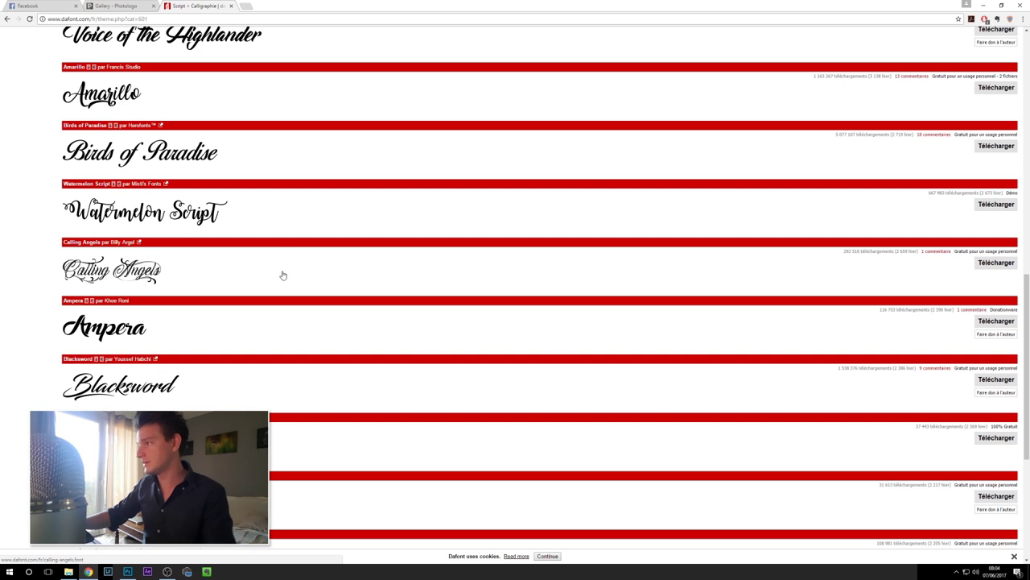
scroll(282, 276, "up", 2)
scroll(286, 259, "up", 3)
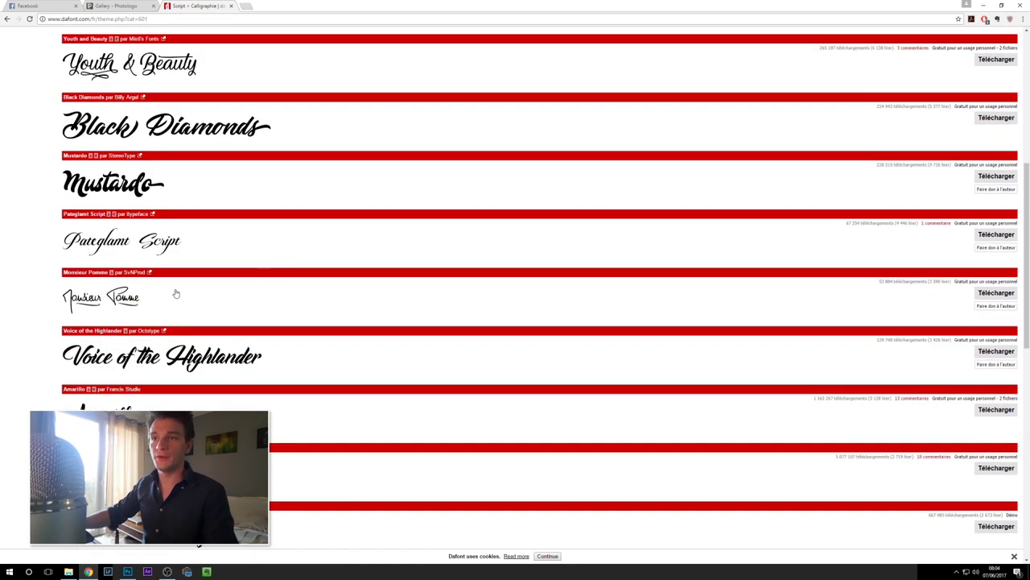
scroll(175, 292, "up", 2)
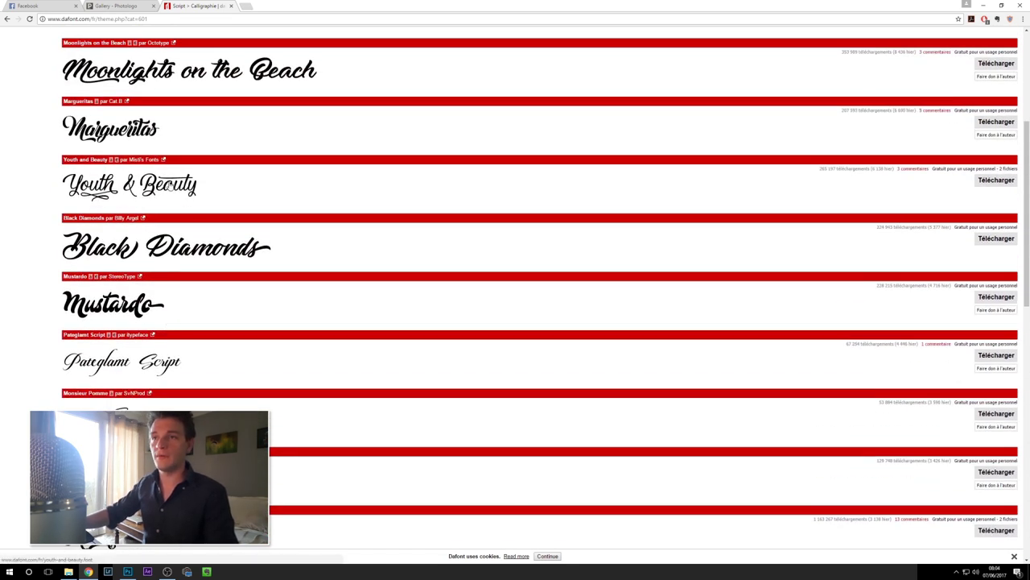
Open the Marguerita font page and preview it with the text 'Pose Nature'.
left_click(129, 140)
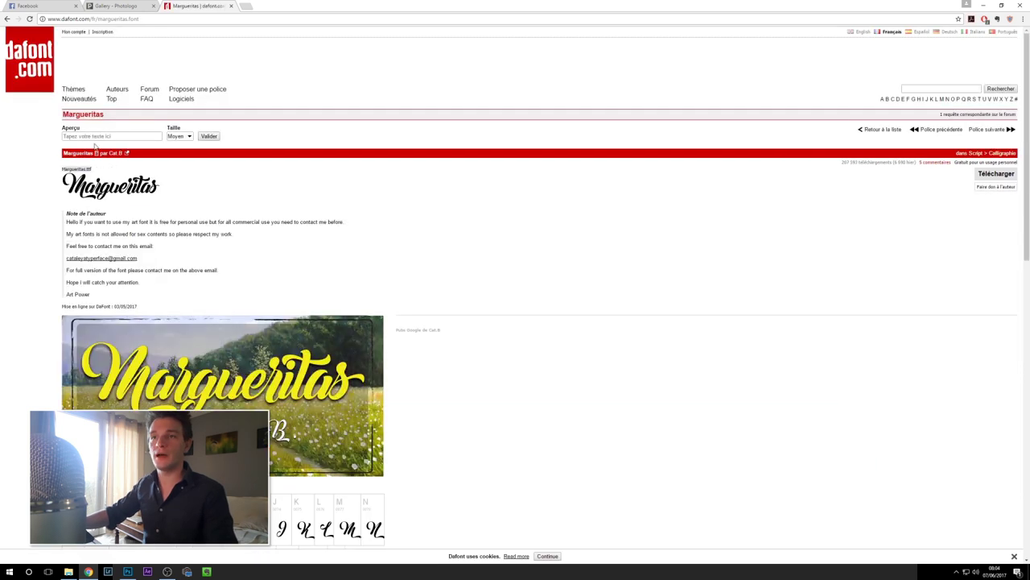
left_click(80, 138)
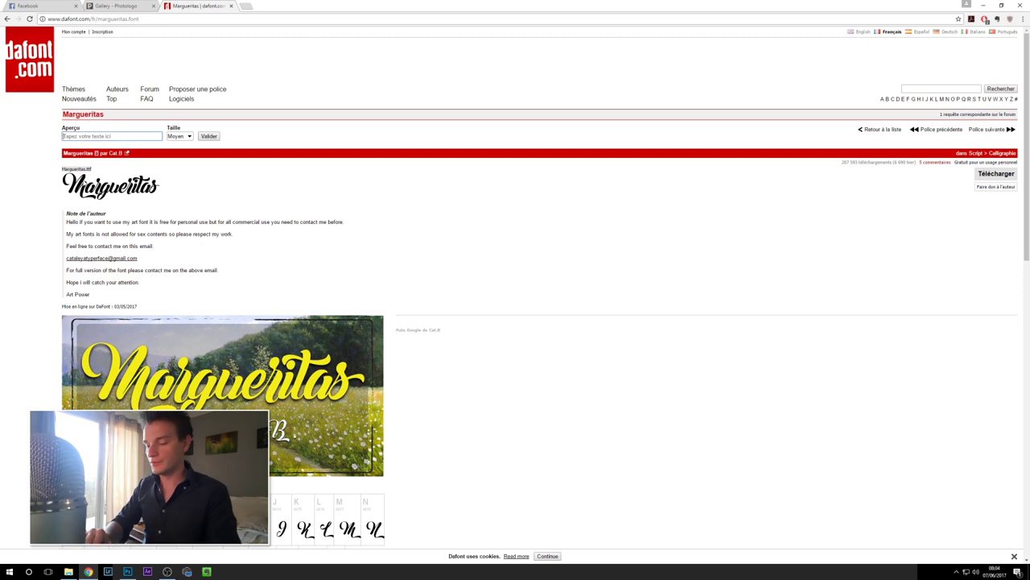
type("Ps")
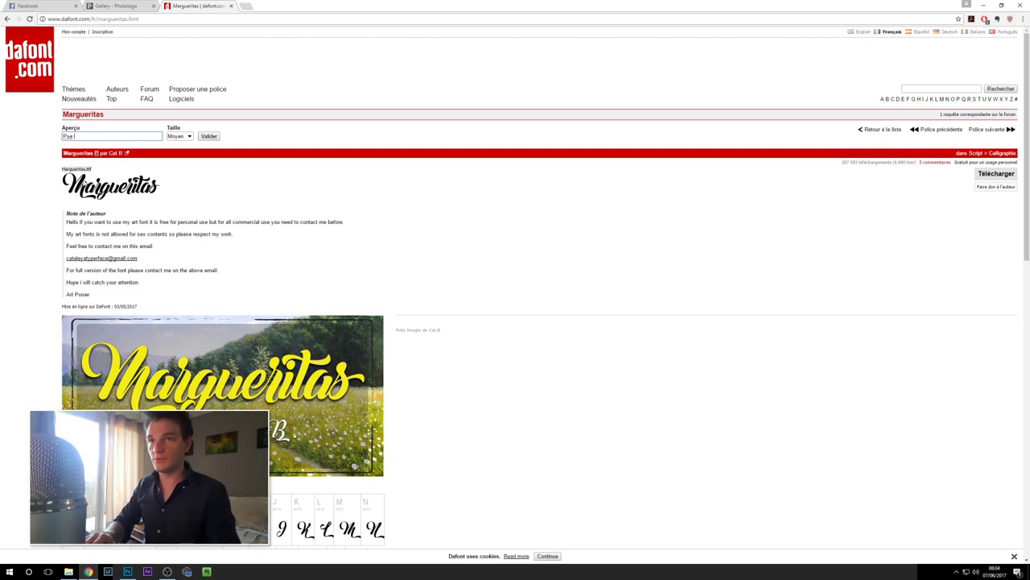
type("ose Nature")
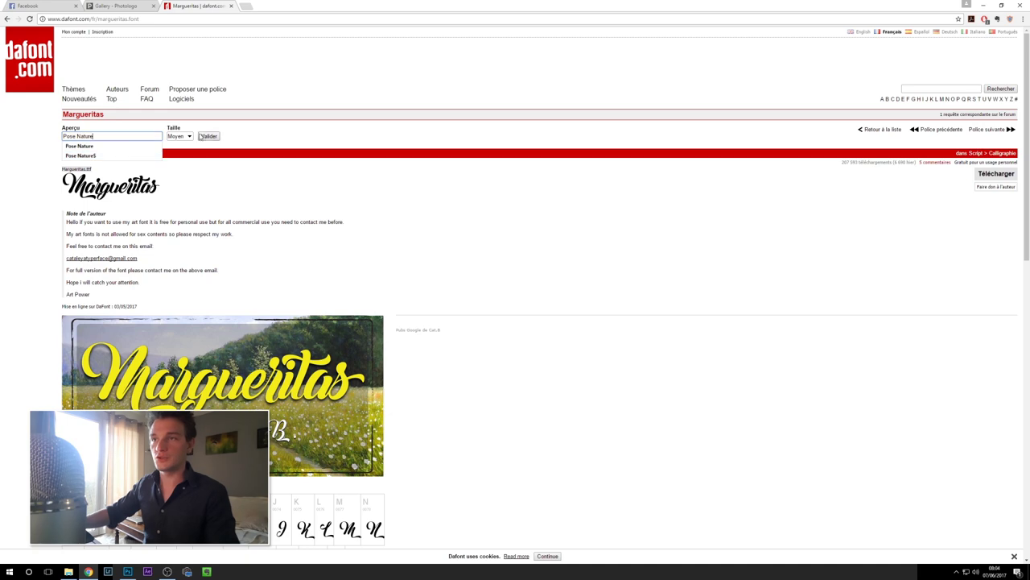
left_click(202, 136)
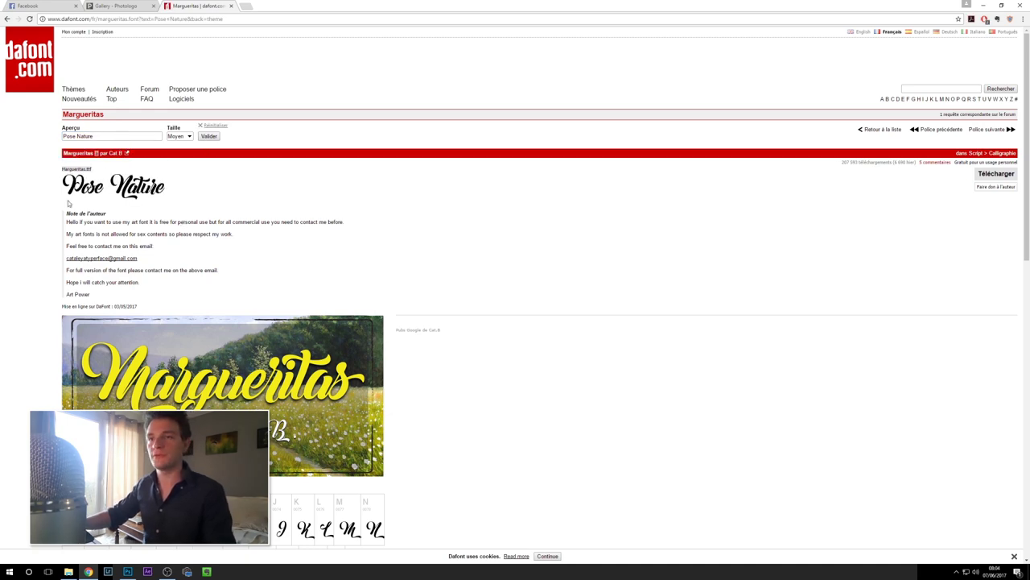
Preview the font with a person's name, then go back to the Calligraphie list.
triple_click(103, 137)
type("Adrien ")
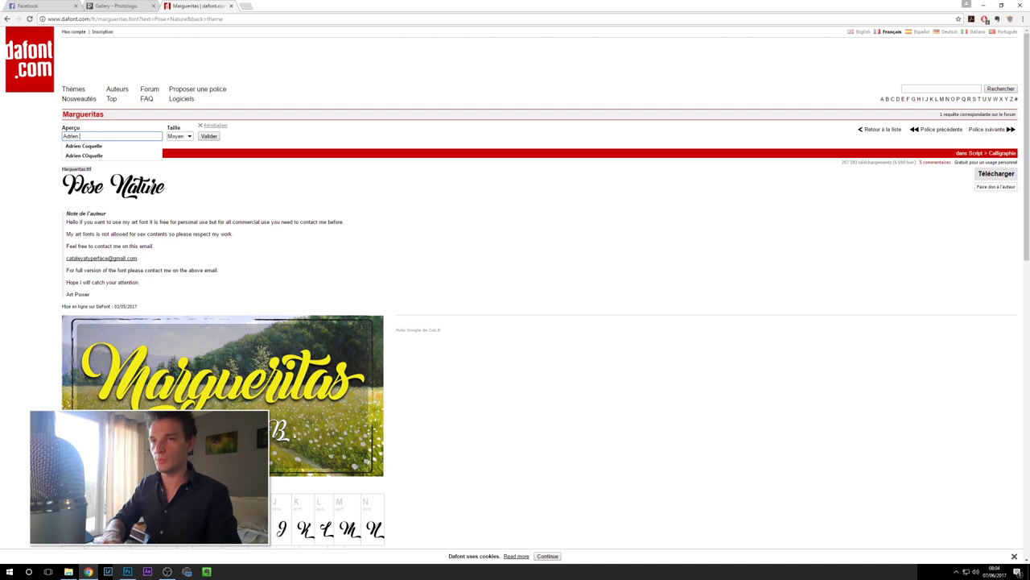
type("Coquelle")
key("Return")
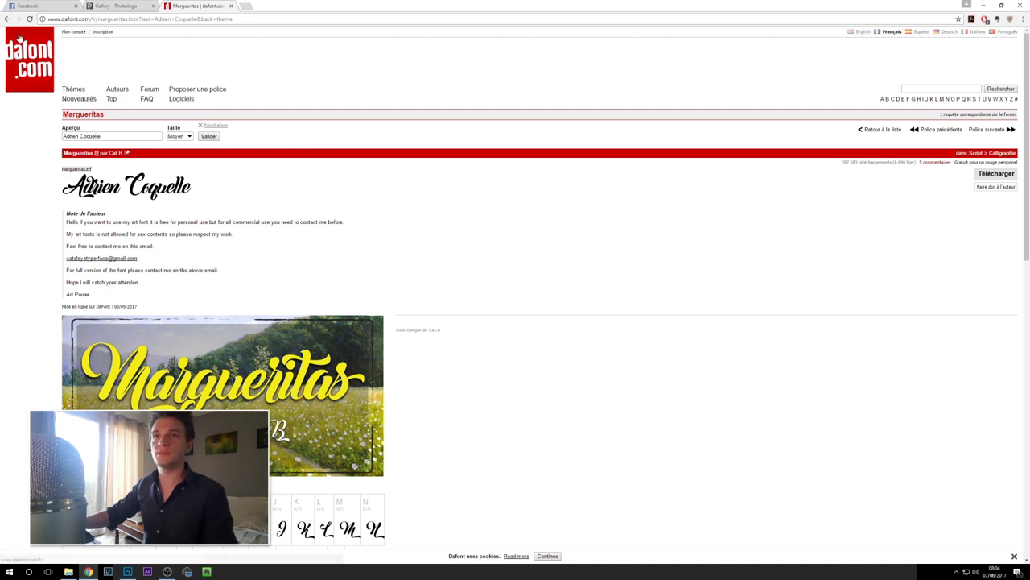
left_click(7, 18)
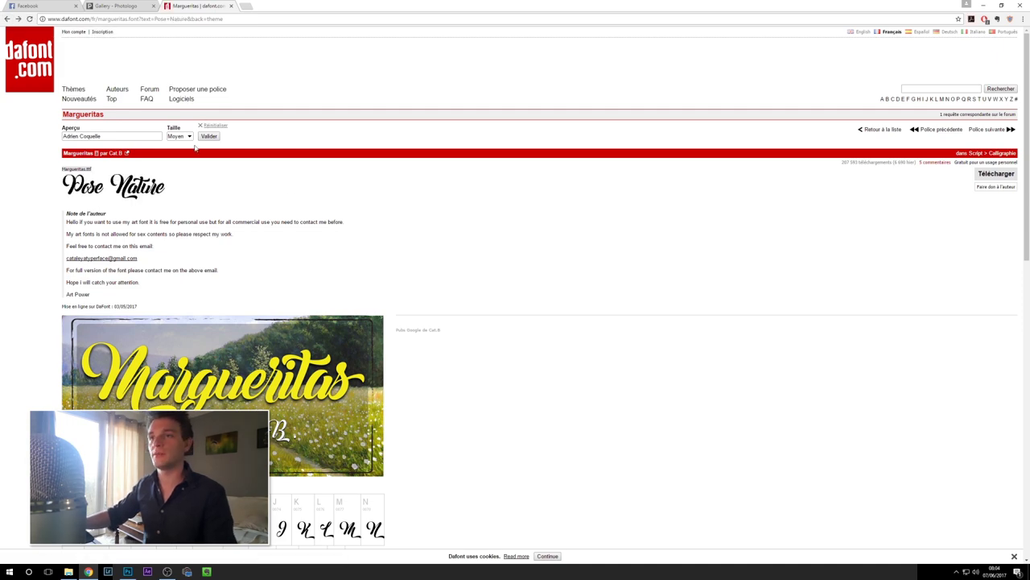
left_click(7, 19)
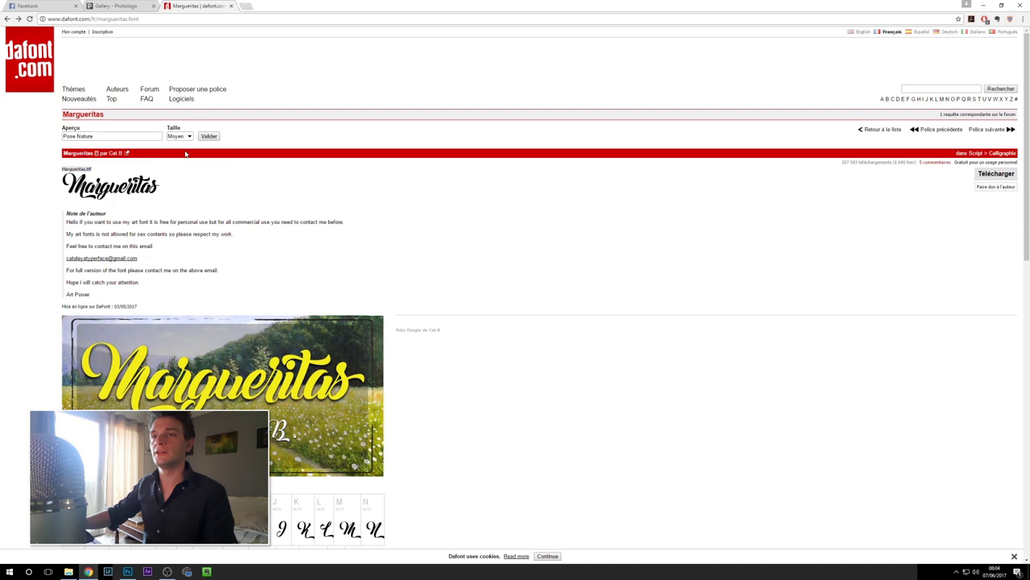
left_click(7, 18)
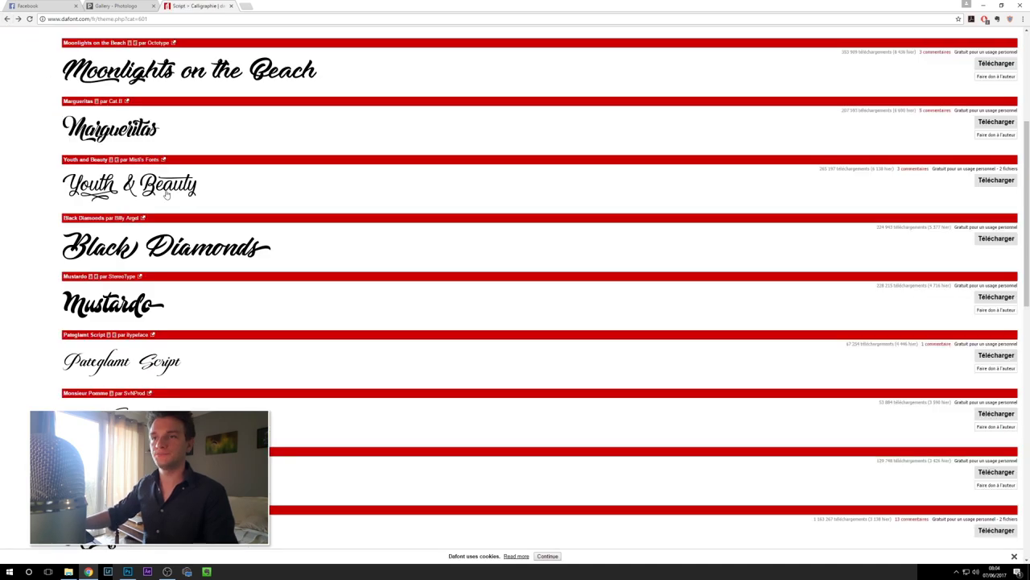
Scroll the Calligraphie list and open the Monsieur Pomme font page.
scroll(169, 198, "down", 2)
scroll(165, 221, "down", 1)
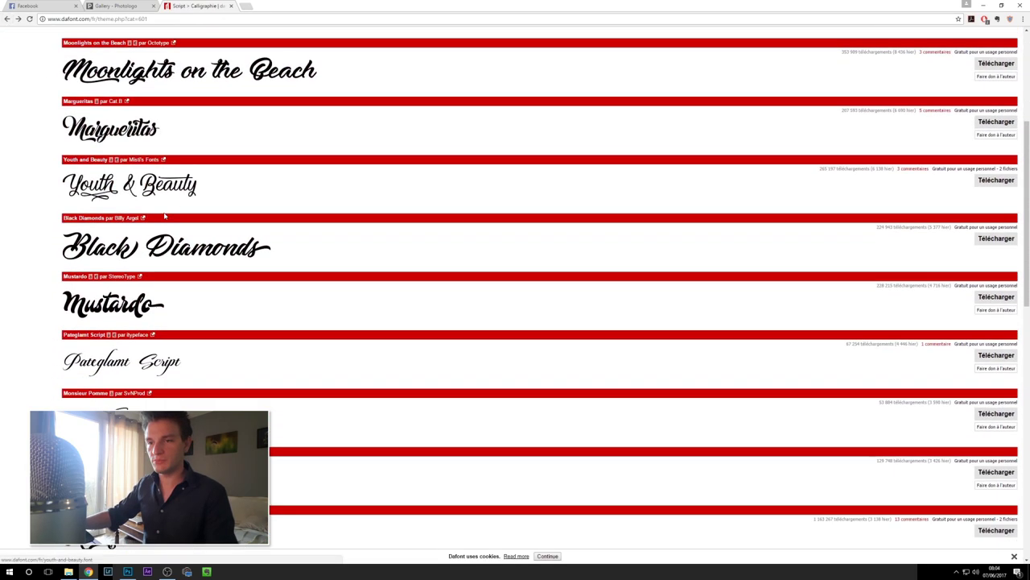
scroll(123, 352, "down", 1)
left_click(124, 345)
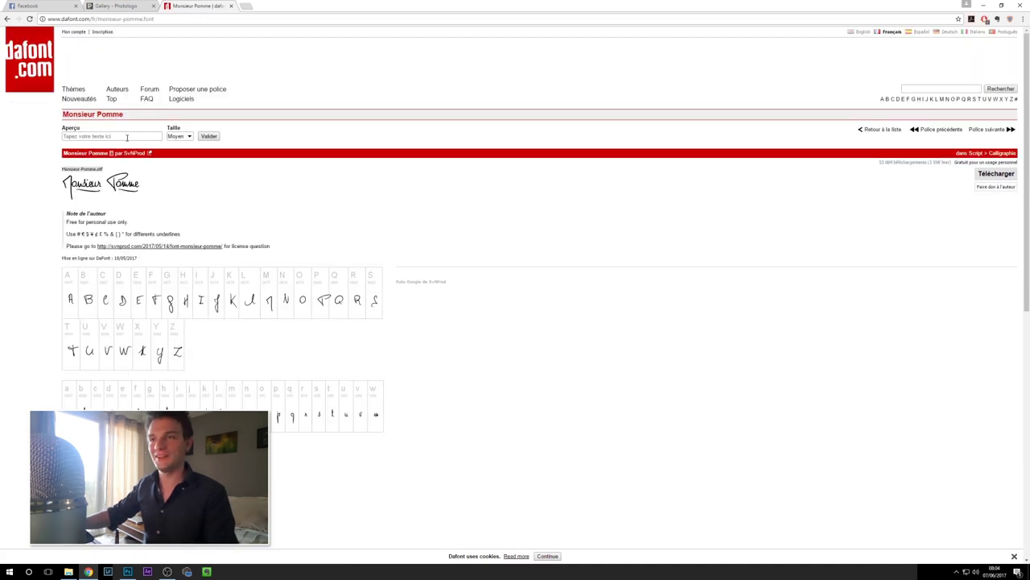
Preview Monsieur Pomme with 'Pose Nature', download its zip and open it in WinRAR.
left_click(125, 136)
type("Pose Nature")
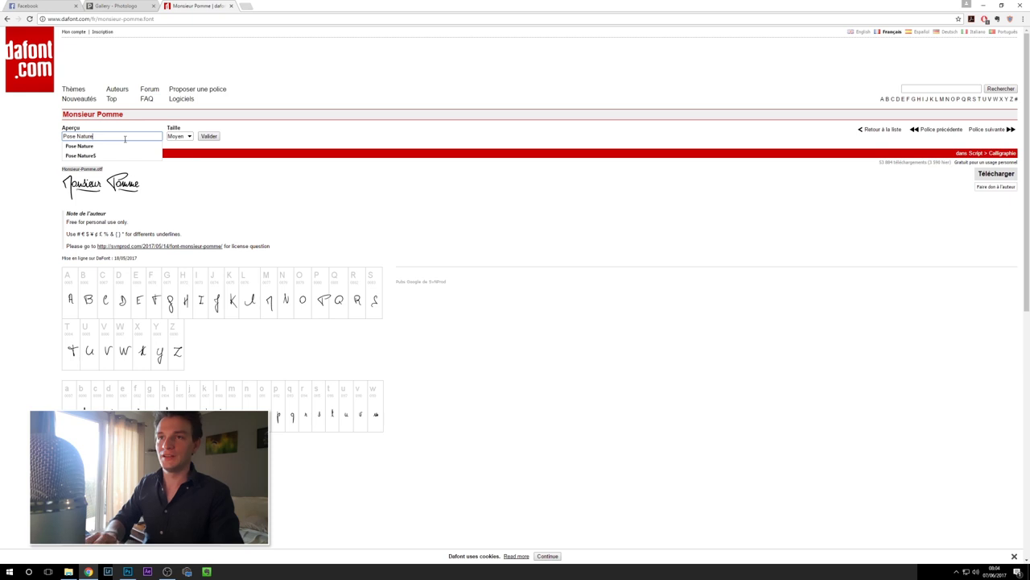
key("Down")
key("Return")
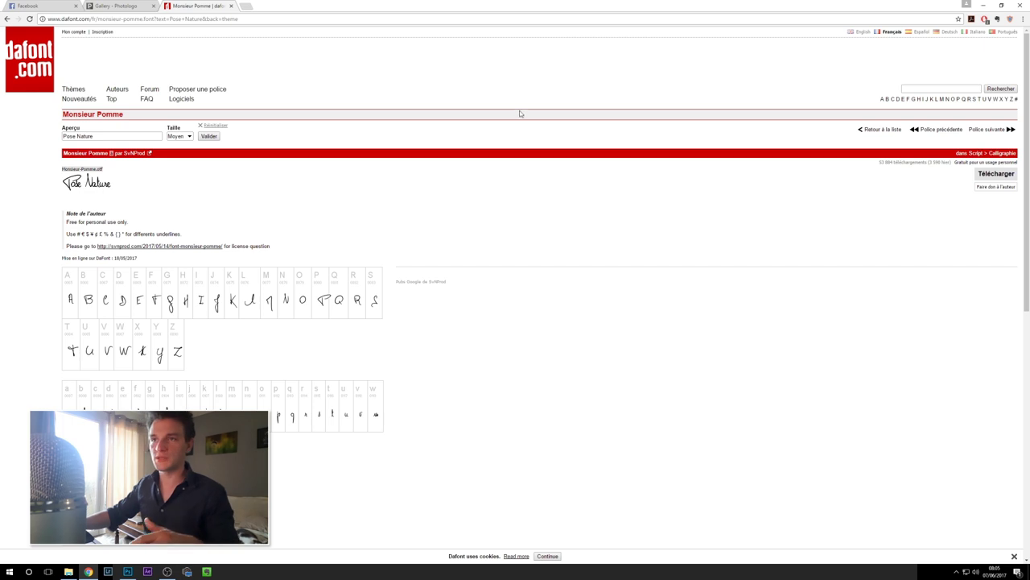
left_click(995, 174)
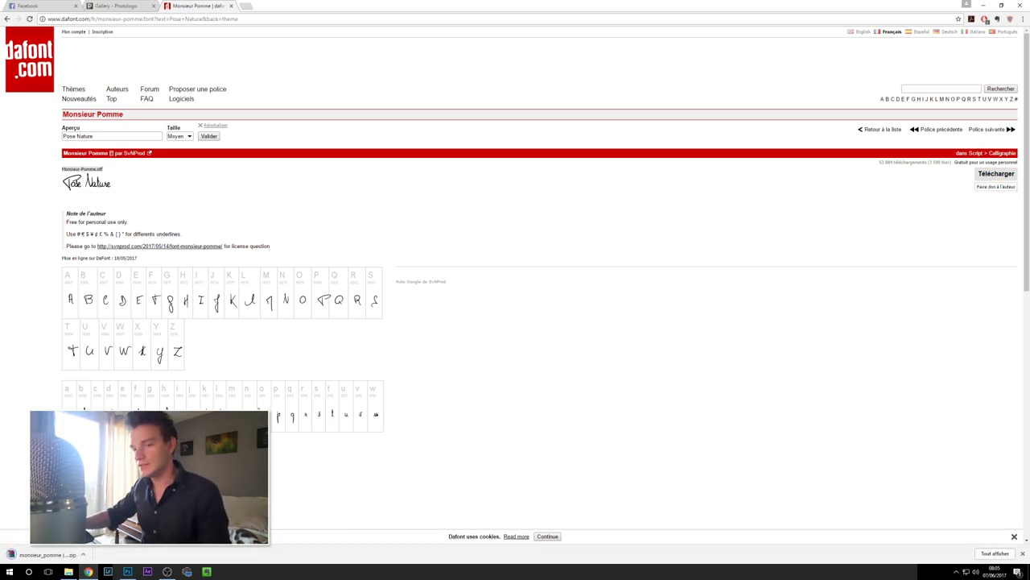
left_click(56, 554)
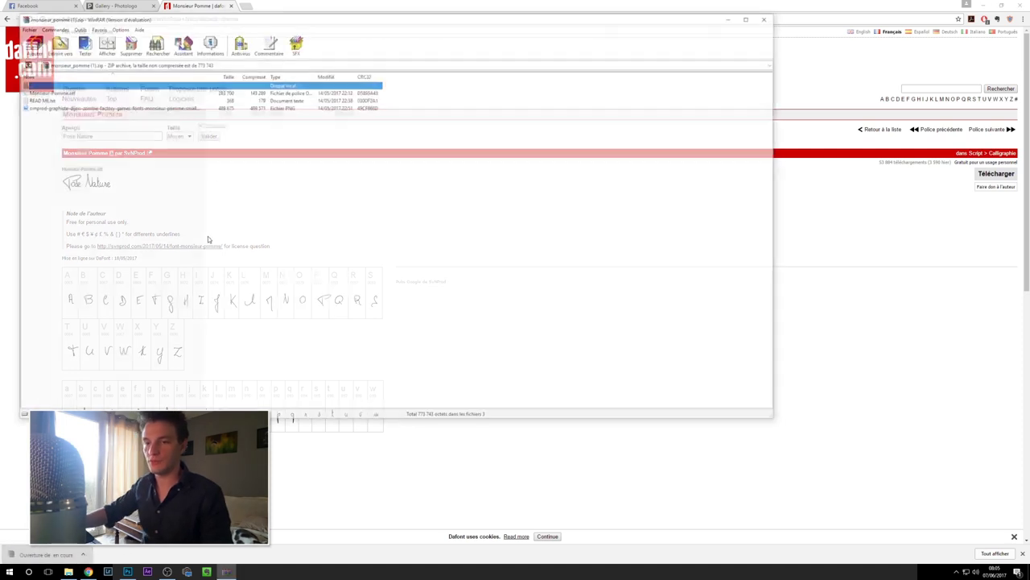
Extract the Monsieur Pomme archive to the Desktop (Bureau) and close WinRAR.
left_click(55, 49)
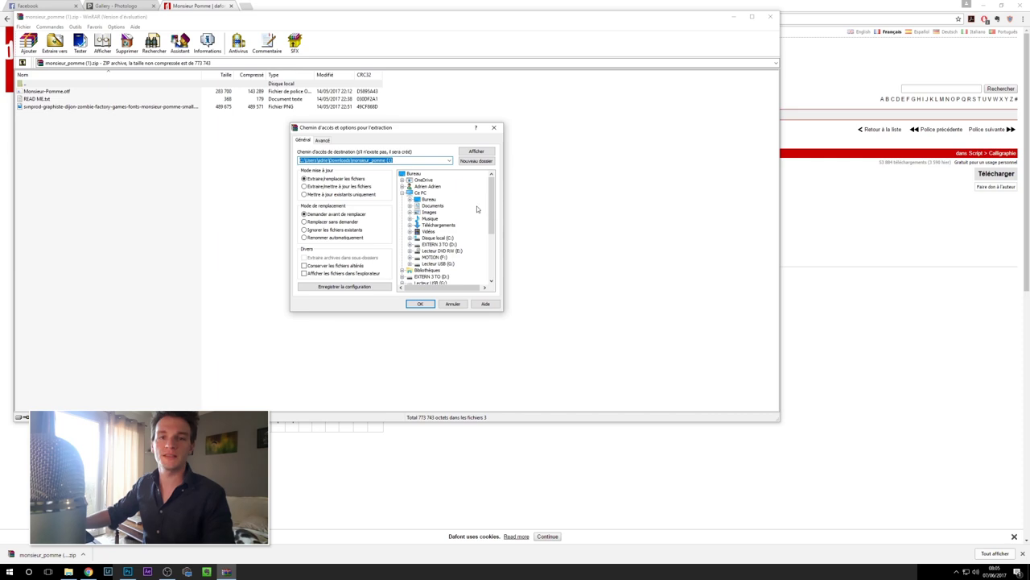
scroll(491, 202, "down", 5)
scroll(491, 201, "up", 5)
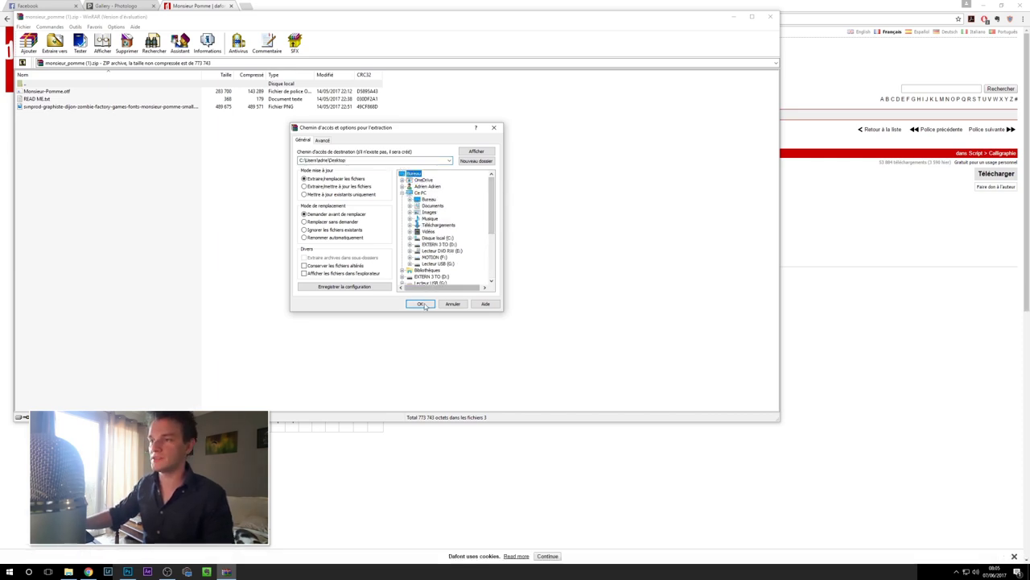
left_click(419, 304)
left_click(771, 16)
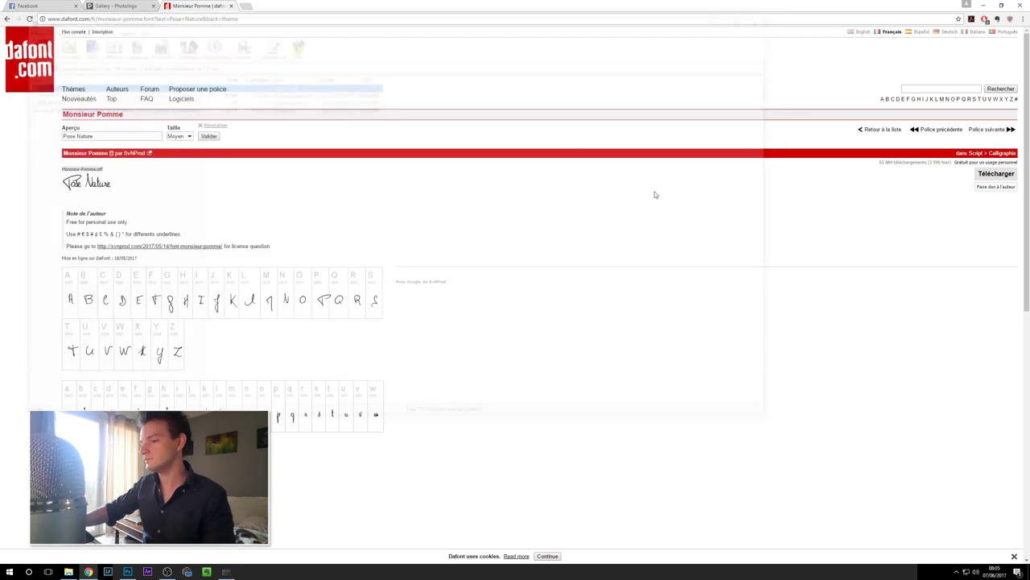
right_click(476, 563)
Show the desktop and move the extracted font and READ ME files to its centre.
left_click(494, 515)
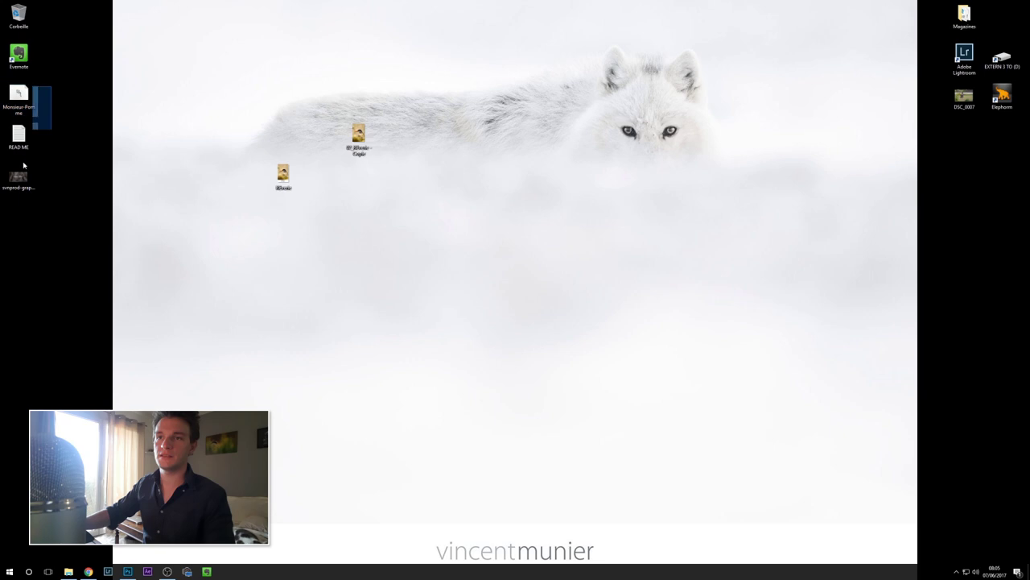
mouse_move(41, 84)
left_mouse_down()
mouse_move(13, 138)
mouse_move(242, 306)
left_mouse_up()
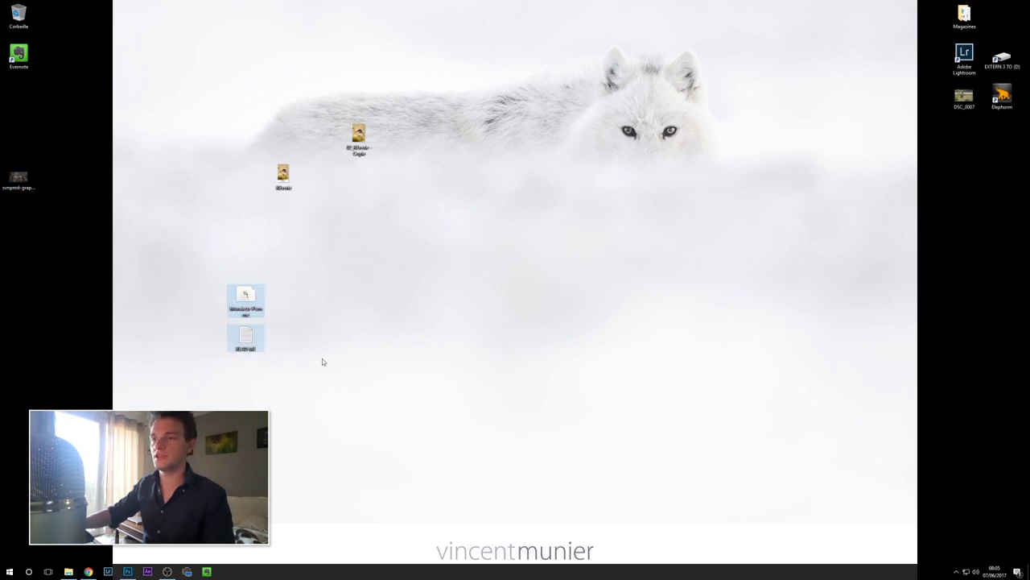
left_click(324, 343)
Read the READ ME personal-use licence note in Notepad, then close it.
double_click(246, 337)
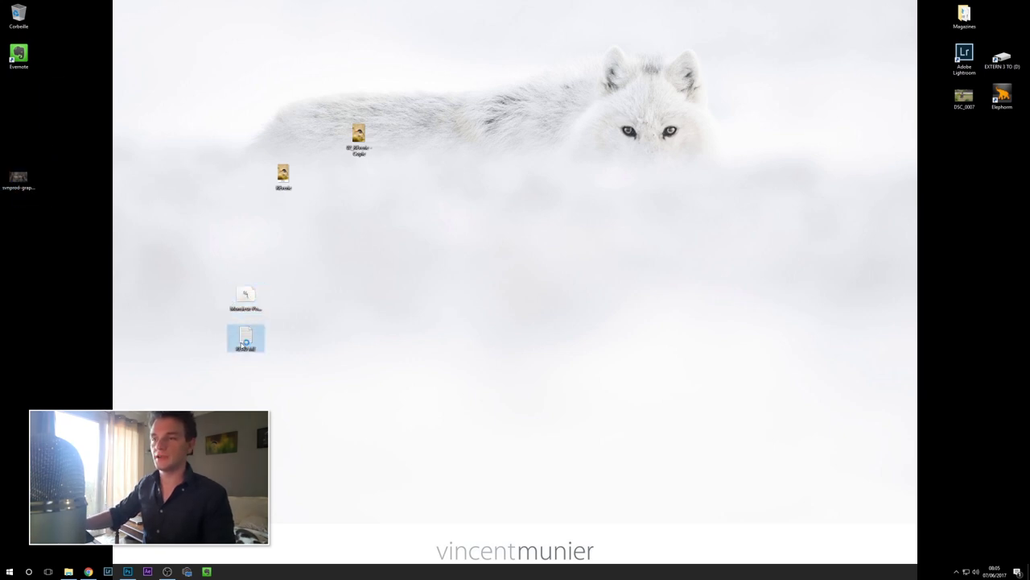
scroll(380, 233, "right", 2)
scroll(380, 233, "right", 2)
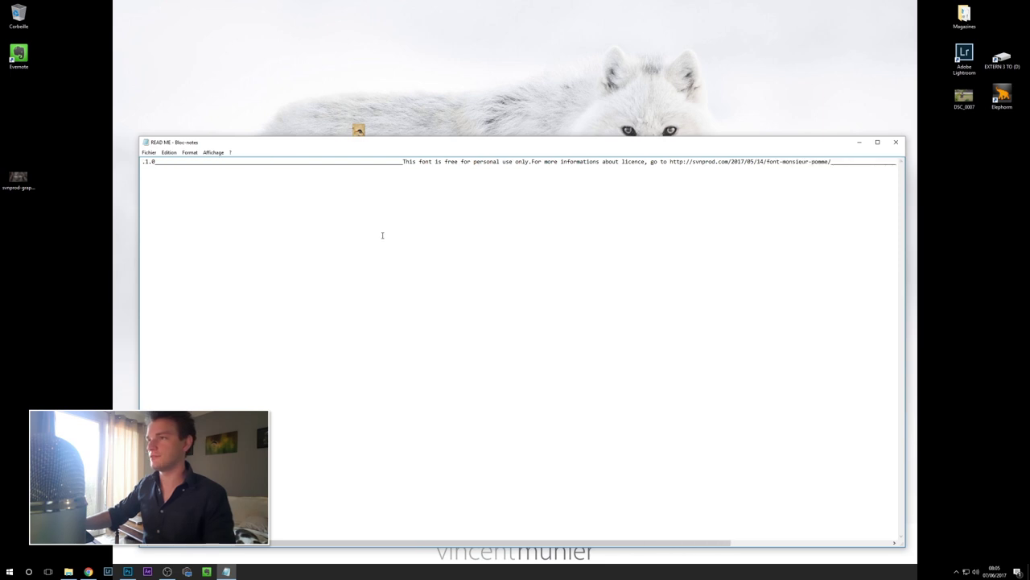
scroll(380, 233, "right", 2)
scroll(380, 233, "right", 2)
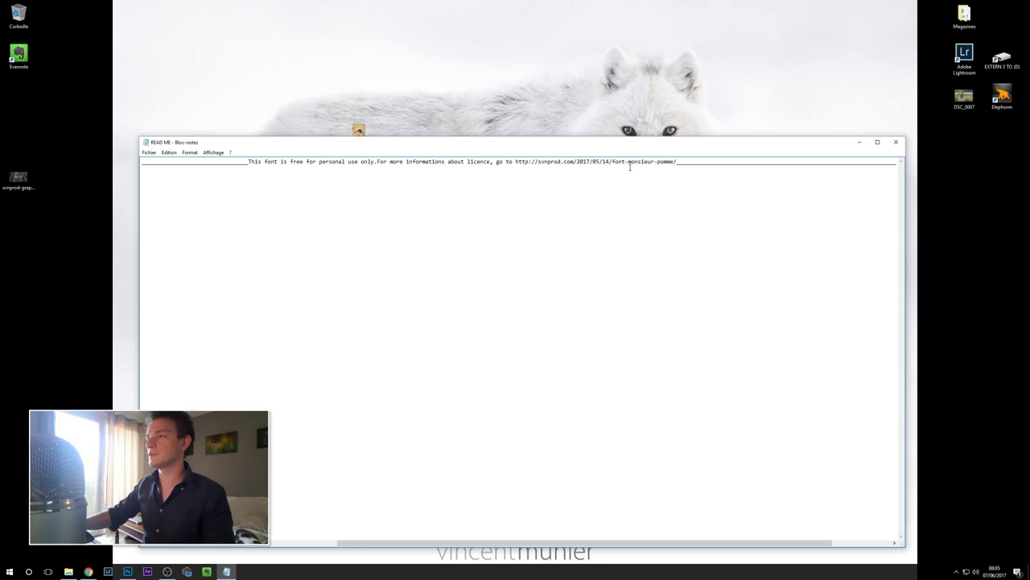
left_click(896, 142)
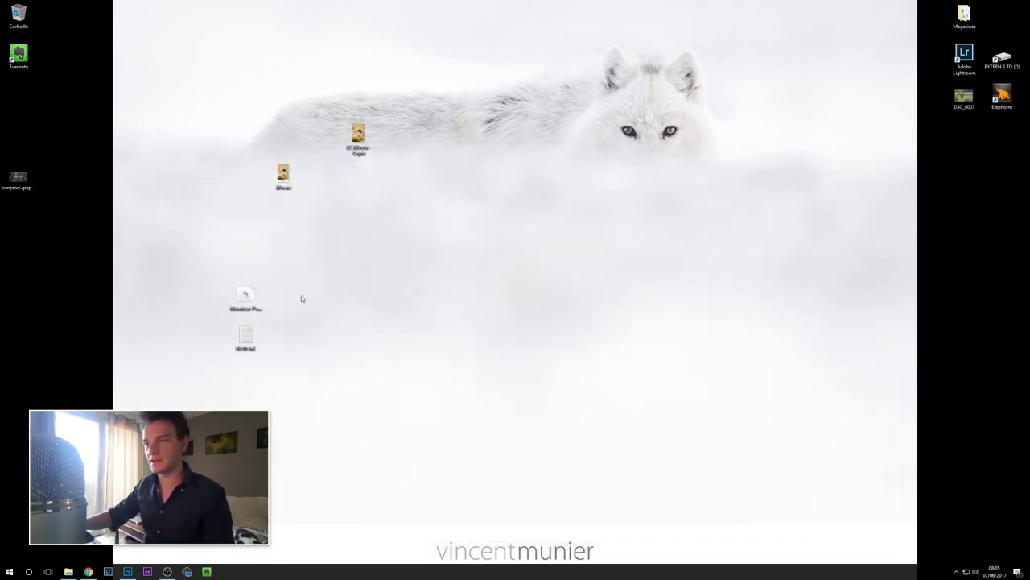
Install the Monsieur-Pomme.otf font, replacing the copy that was already installed.
right_click(256, 297)
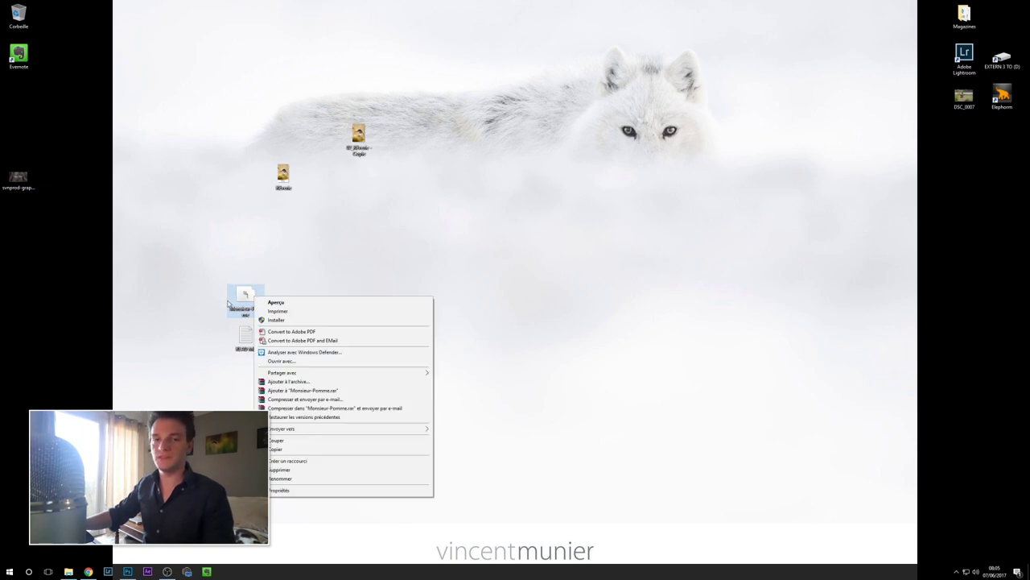
right_click(242, 305)
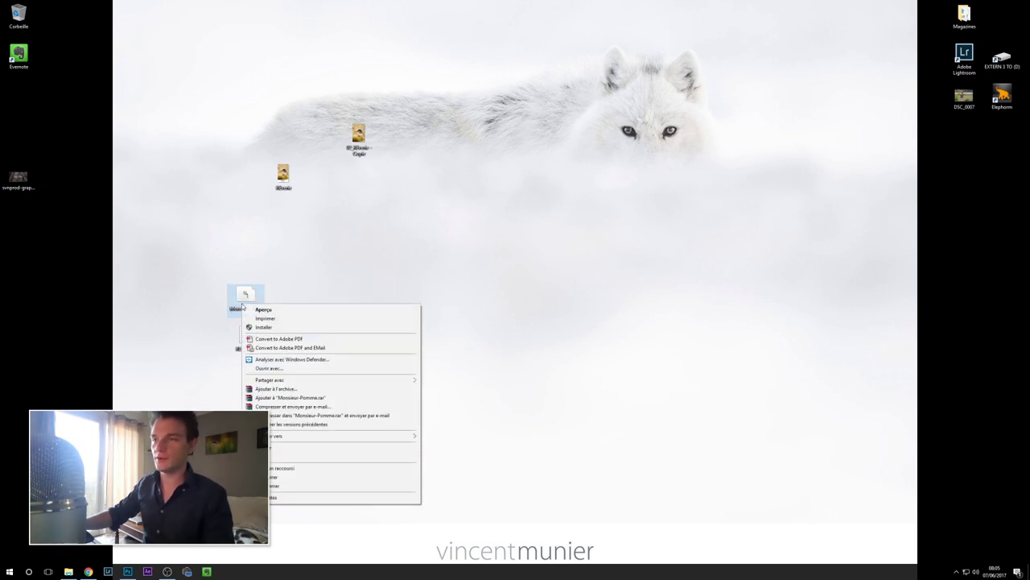
left_click(264, 327)
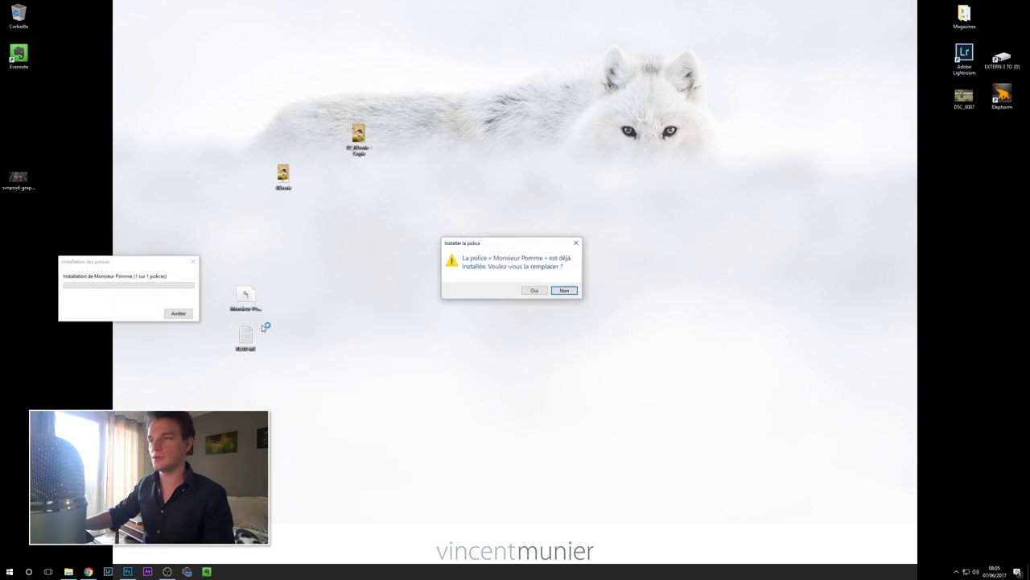
left_click(535, 291)
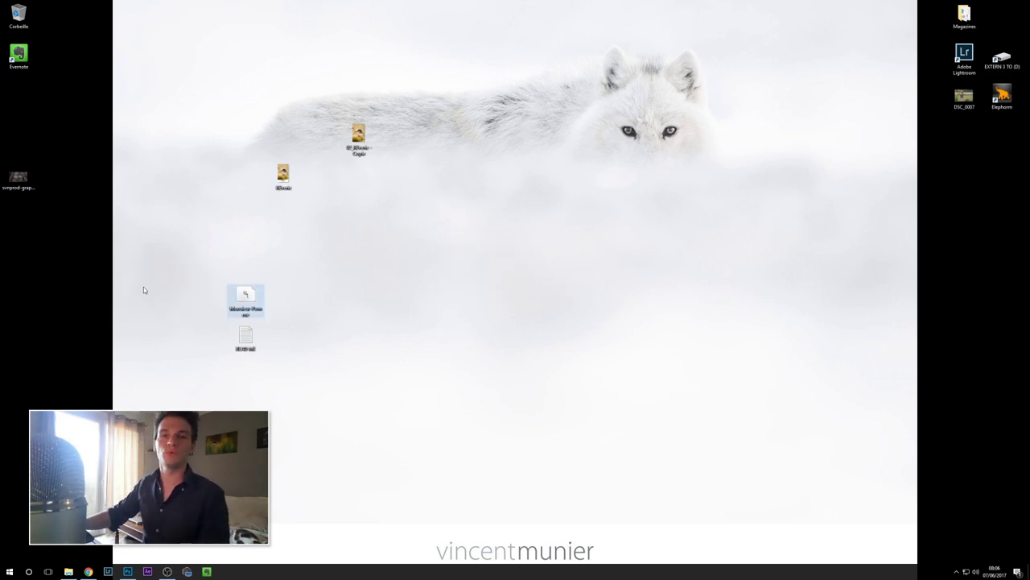
Delete both text layers, including Pose Nature, leaving only the background layer.
left_click(128, 571)
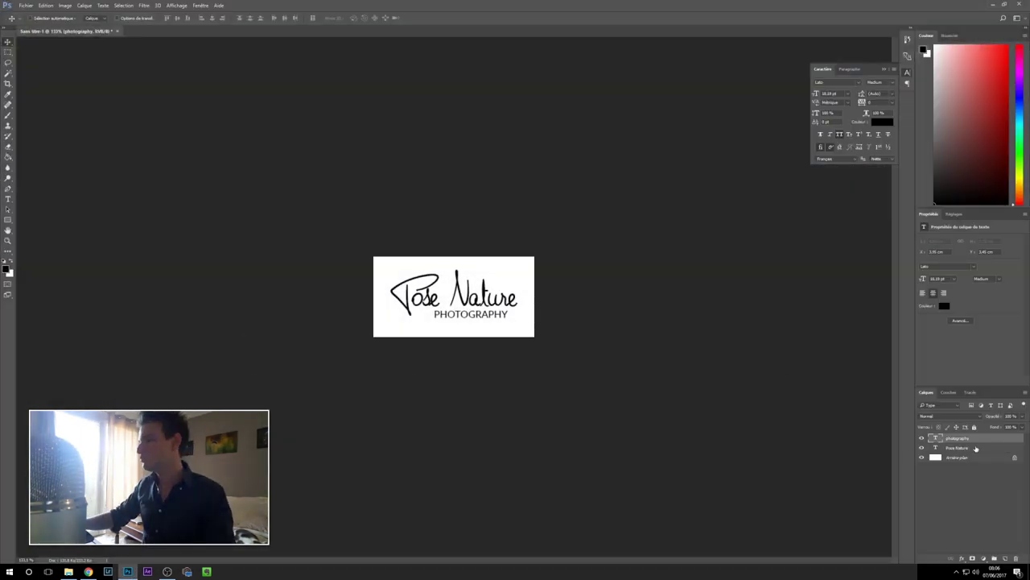
left_click(976, 445, "shift")
key("Delete")
key("t")
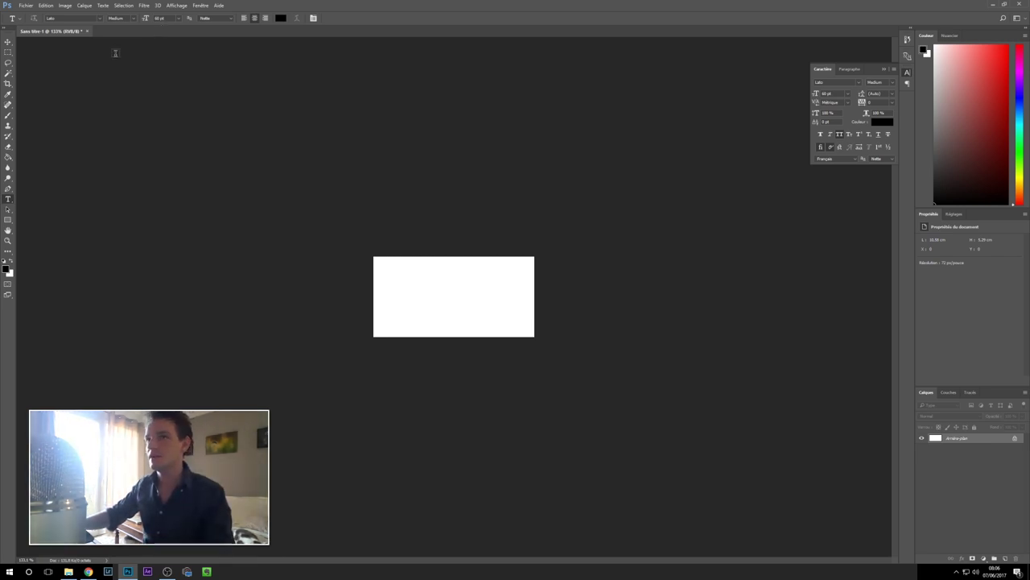
left_click(10, 42)
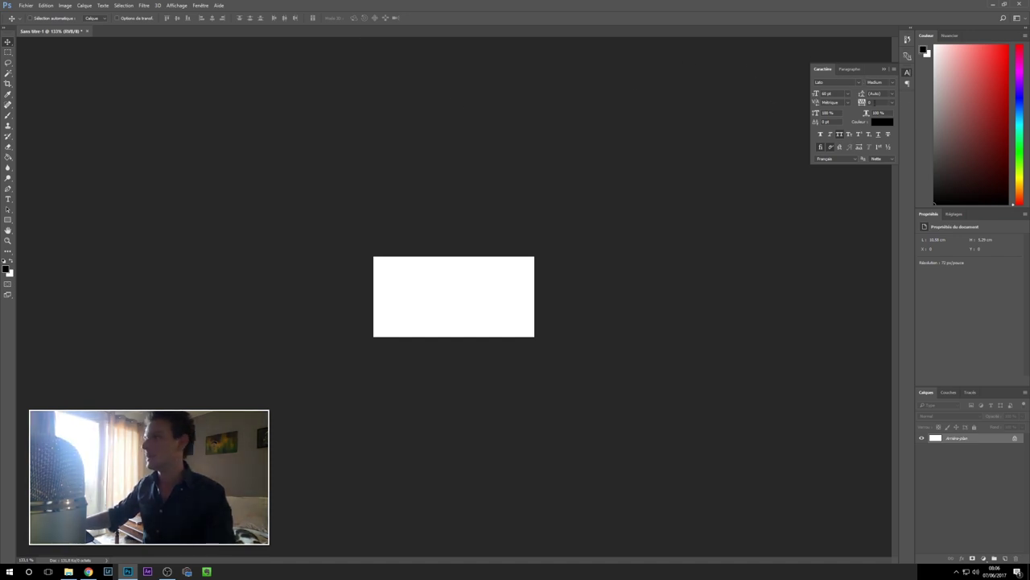
key("t")
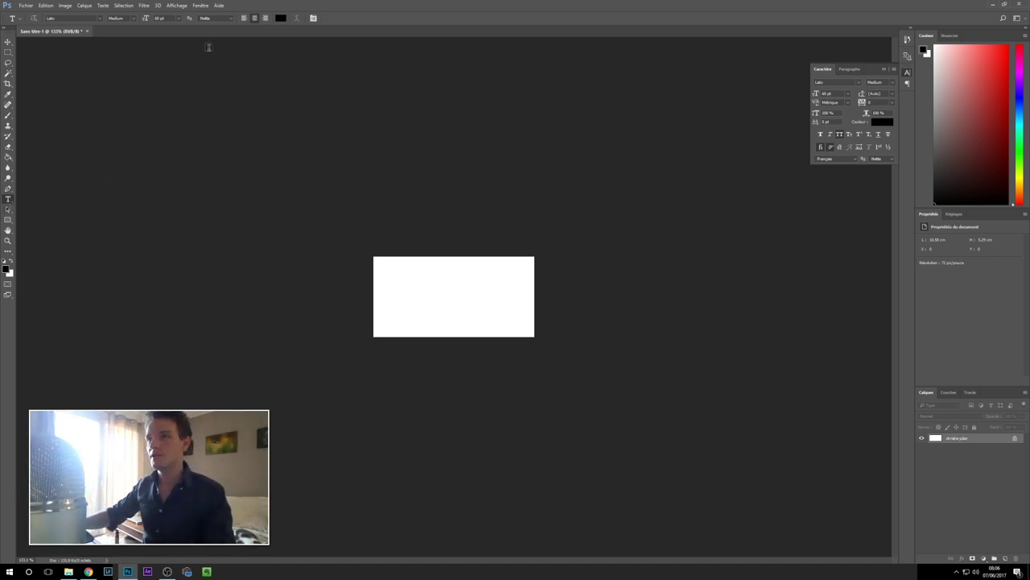
Reset the Character panel settings to their defaults.
left_click(312, 19)
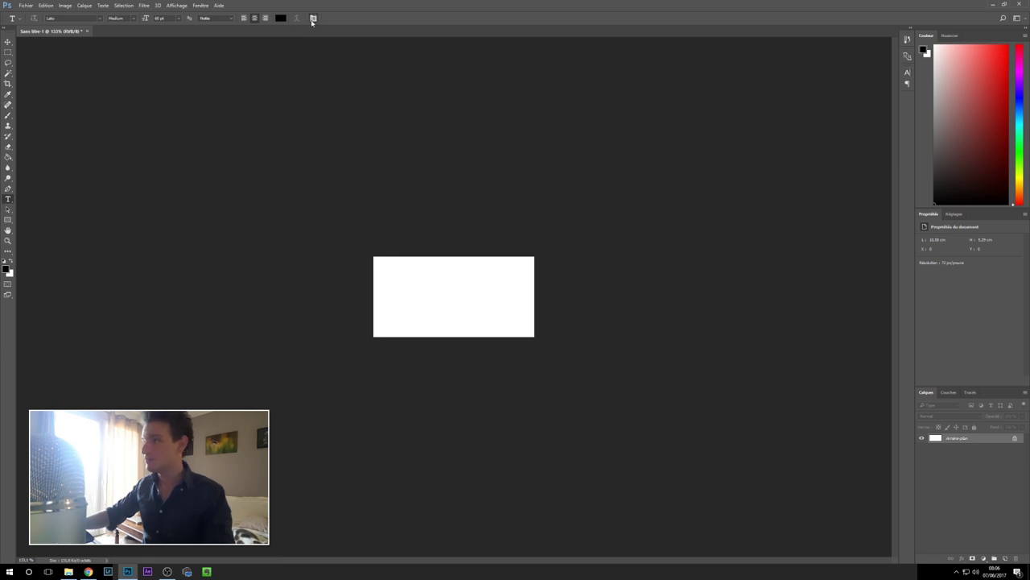
left_click(312, 20)
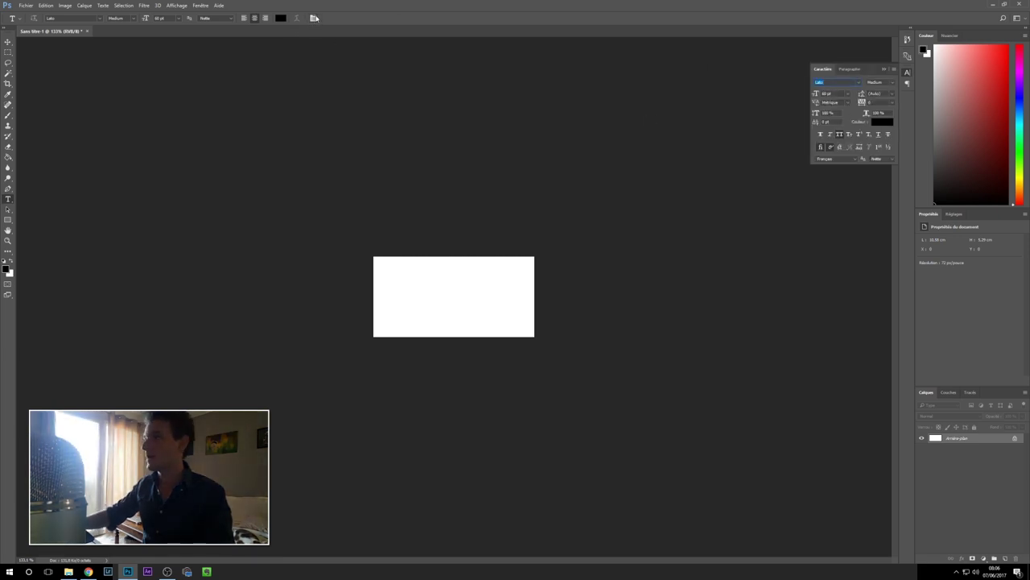
left_click(313, 17)
left_click(313, 17)
left_click(894, 70)
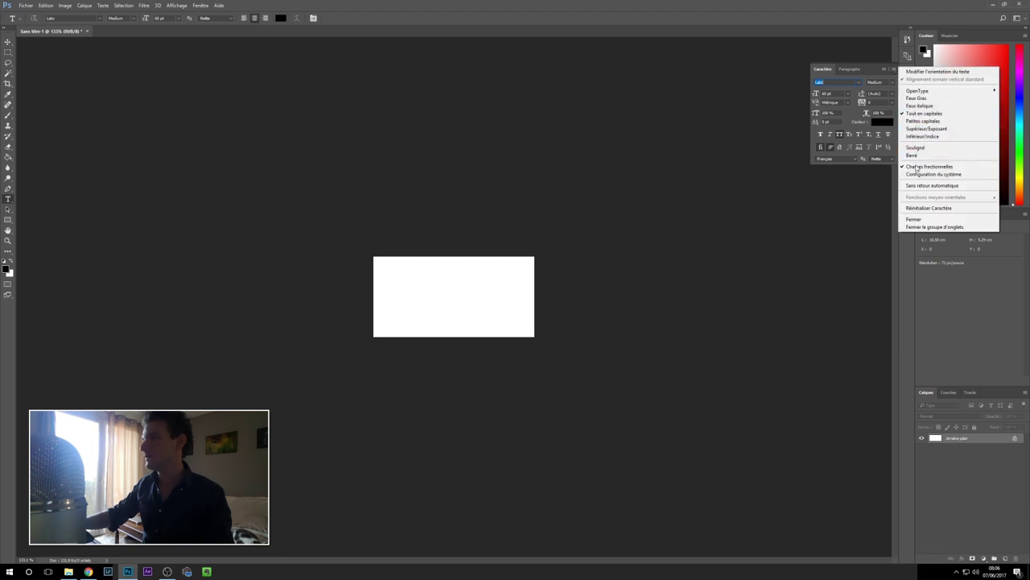
left_click(926, 209)
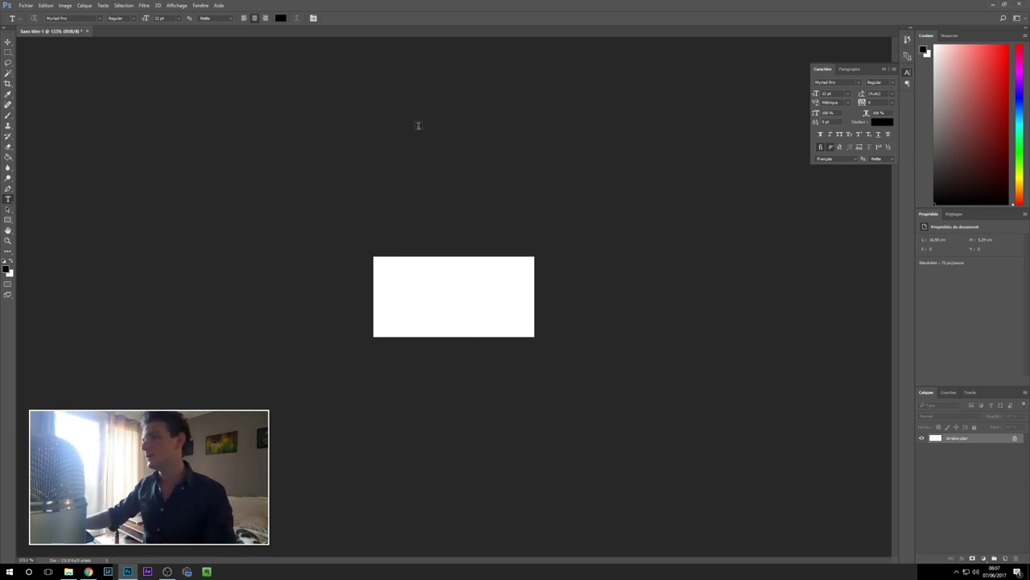
Reset the character settings once more, then quit Photoshop without saving Sans titre-1.
left_click(895, 71)
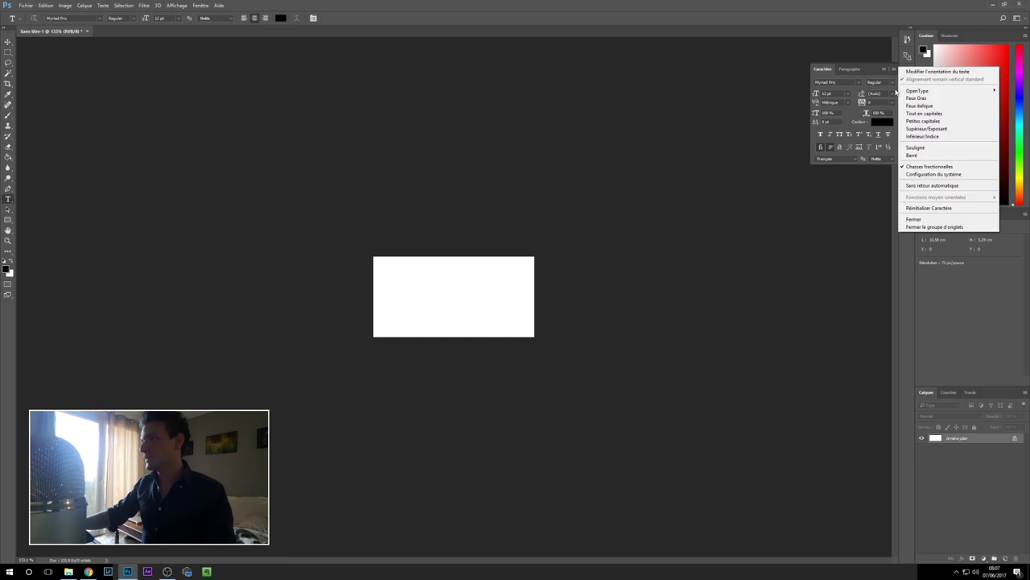
left_click(909, 206)
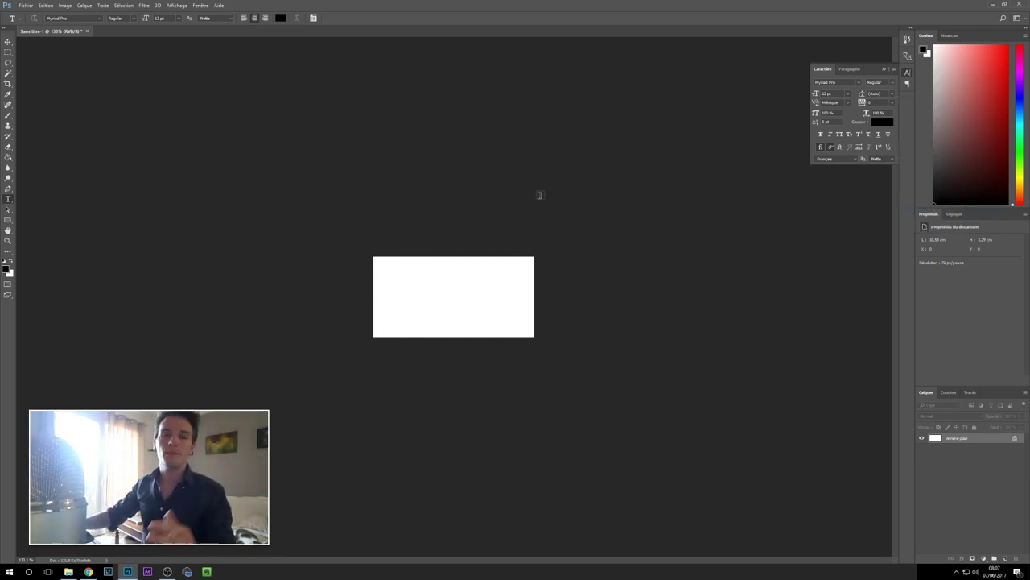
left_click(1019, 6)
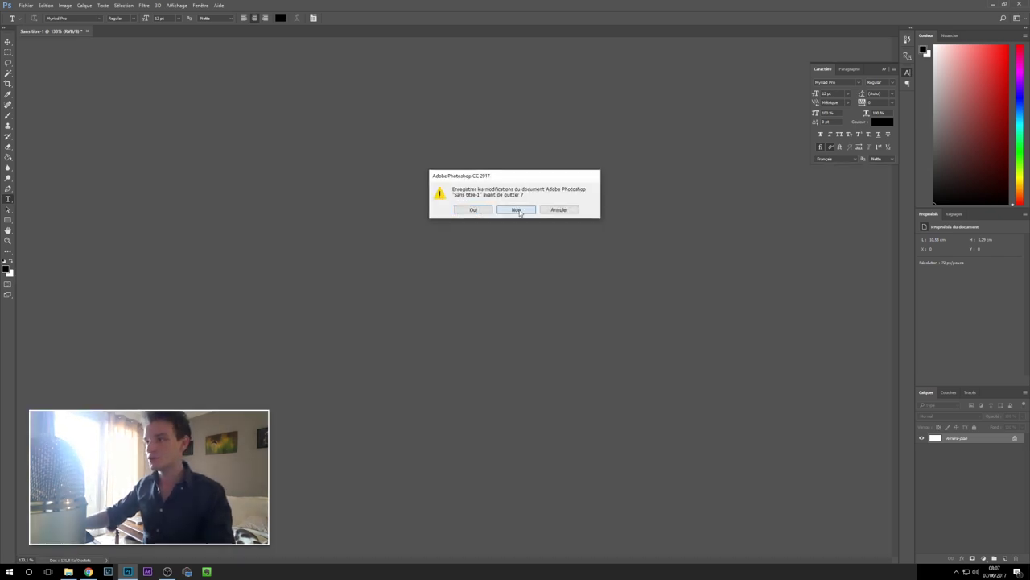
left_click(516, 209)
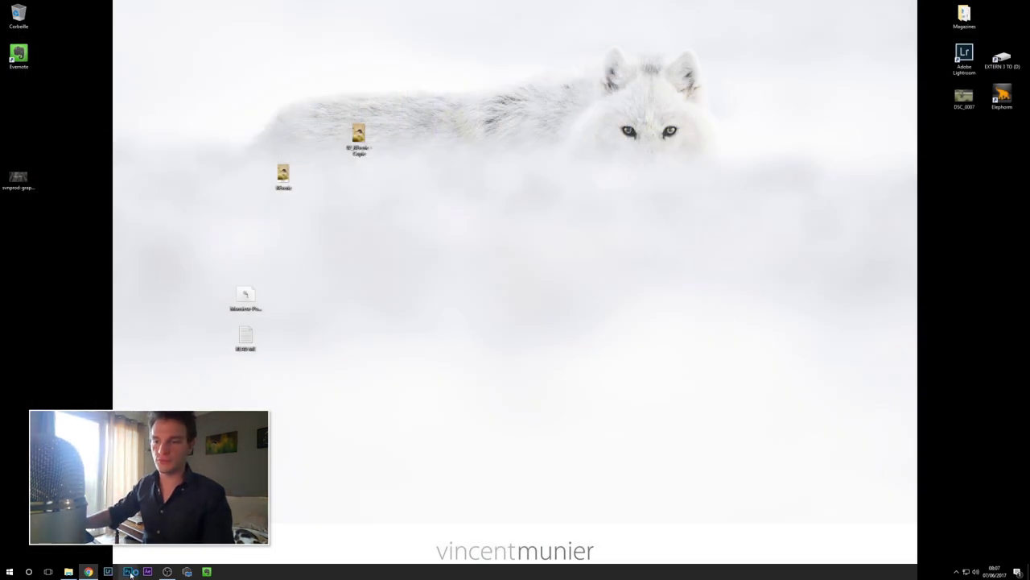
Relaunch Photoshop and create a new 300 × 150 px, 72 ppi document.
left_click(127, 570)
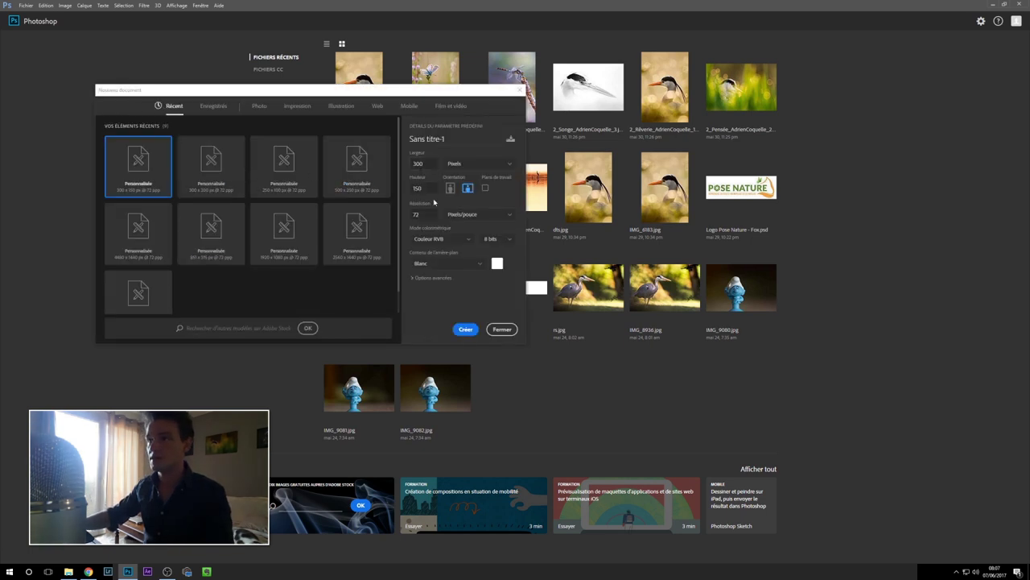
left_click(465, 329)
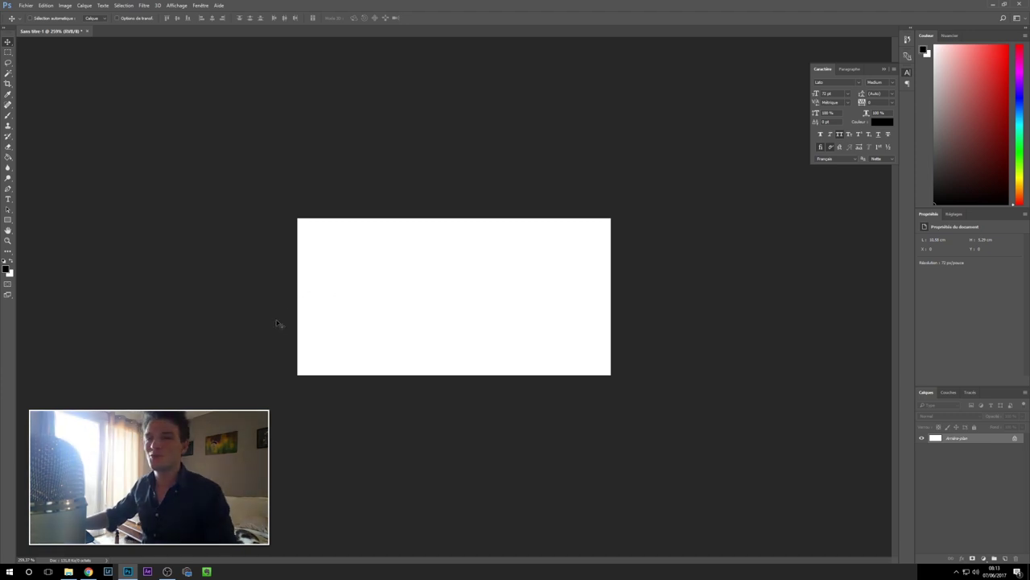
Add a text layer reading POSE NATURE on the canvas.
left_click(7, 201)
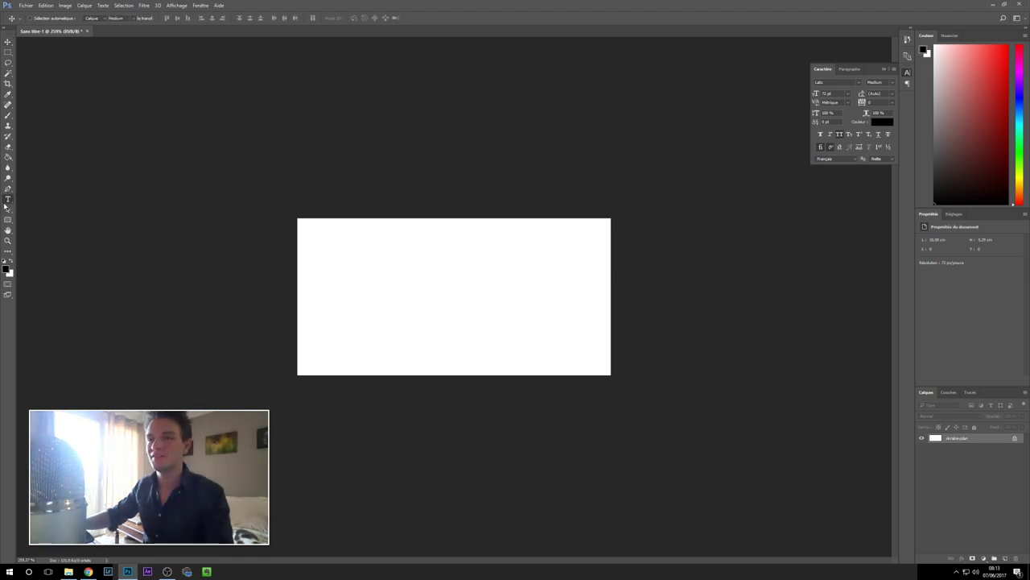
left_click(370, 304)
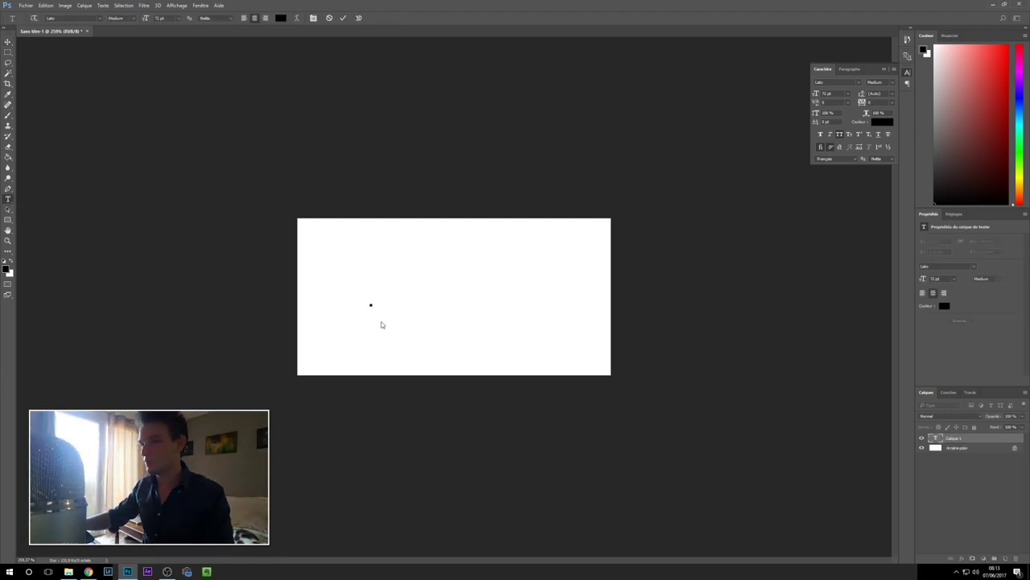
type("PO")
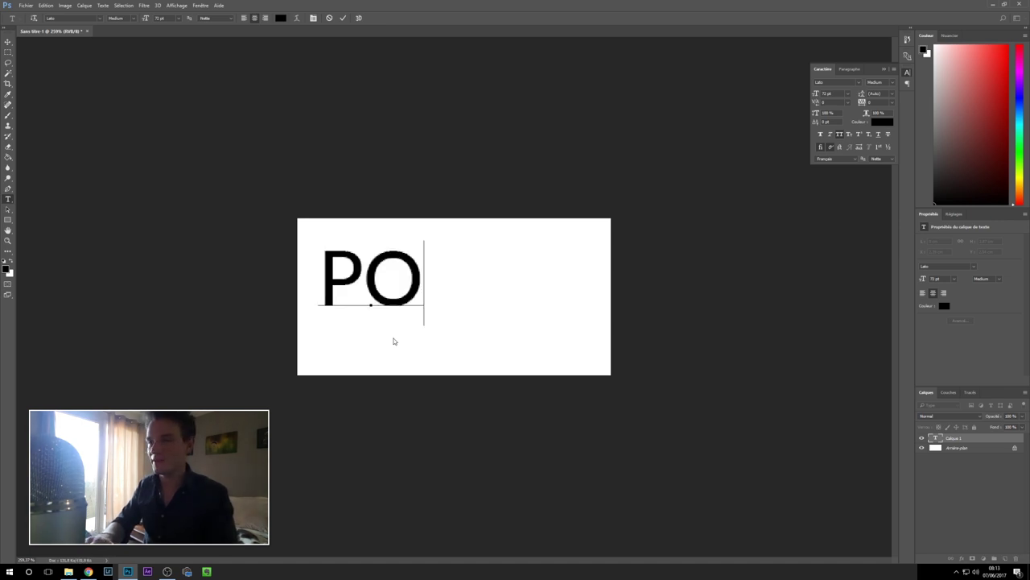
type("SE NATU")
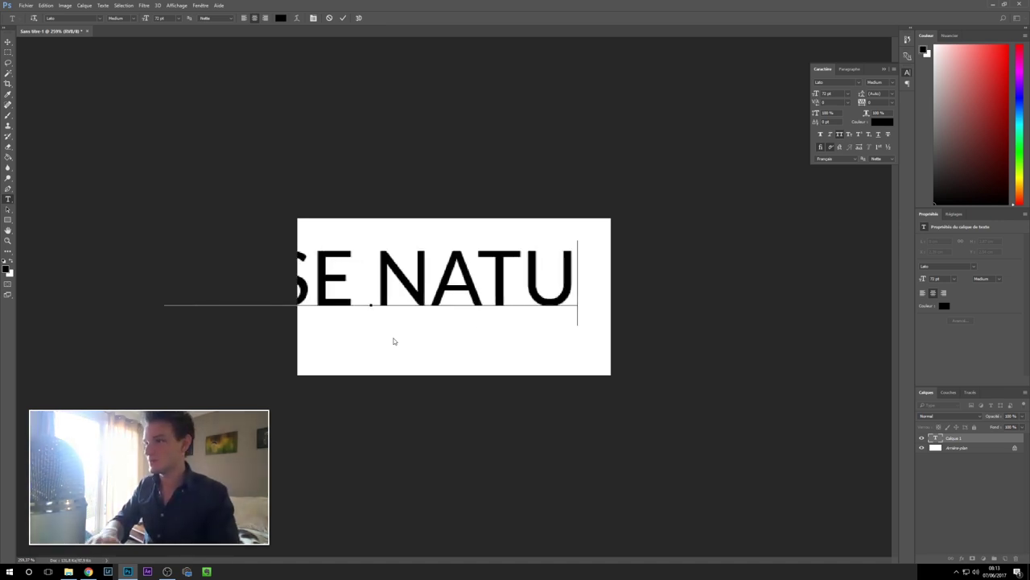
type("RE")
left_click(343, 17)
Scale POSE NATURE down to about 42.5 pt and centre it on the canvas.
key("ctrl+t")
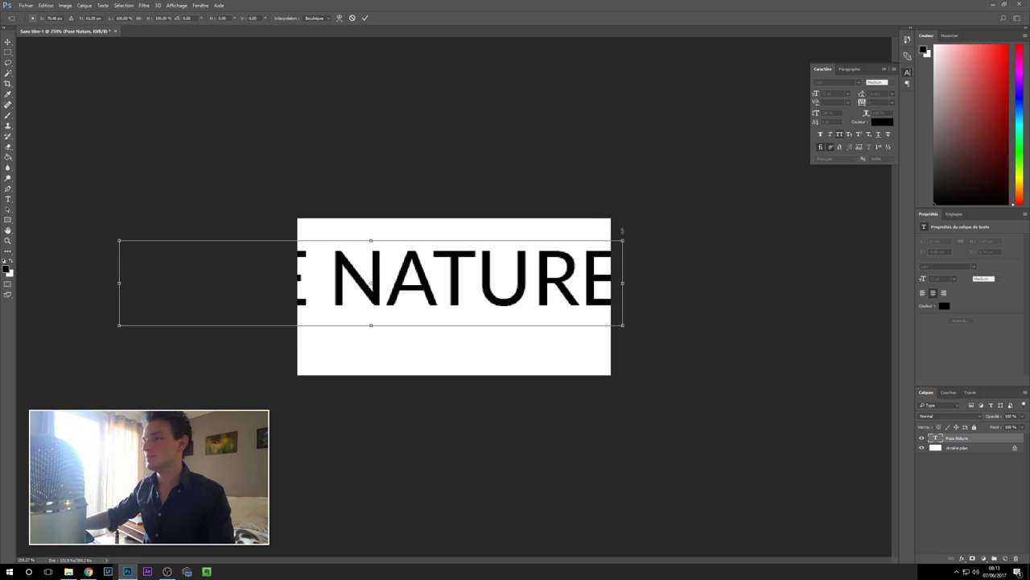
left_click_drag(620, 325, 529, 305)
left_click_drag(447, 285, 529, 307)
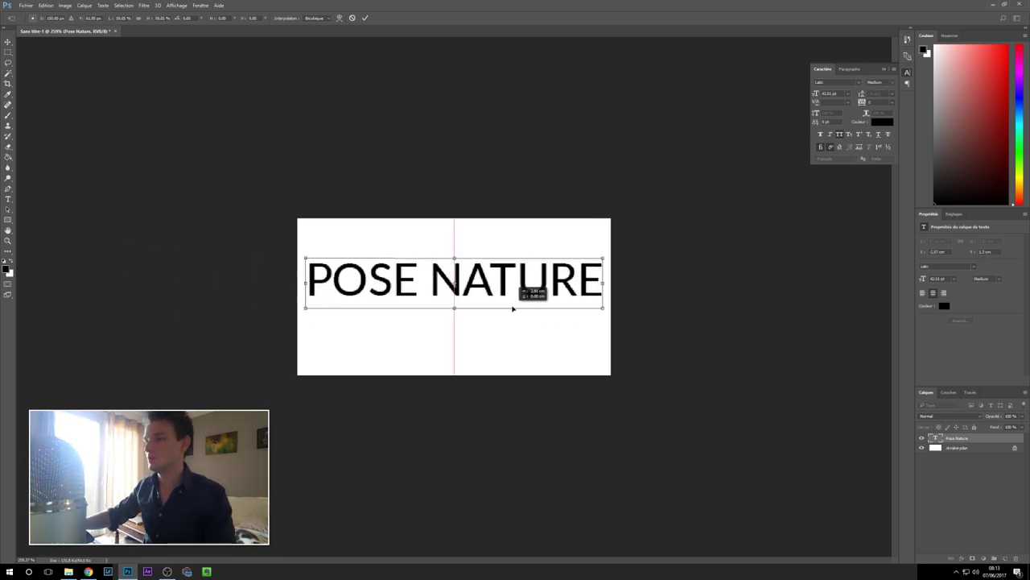
left_click(365, 18)
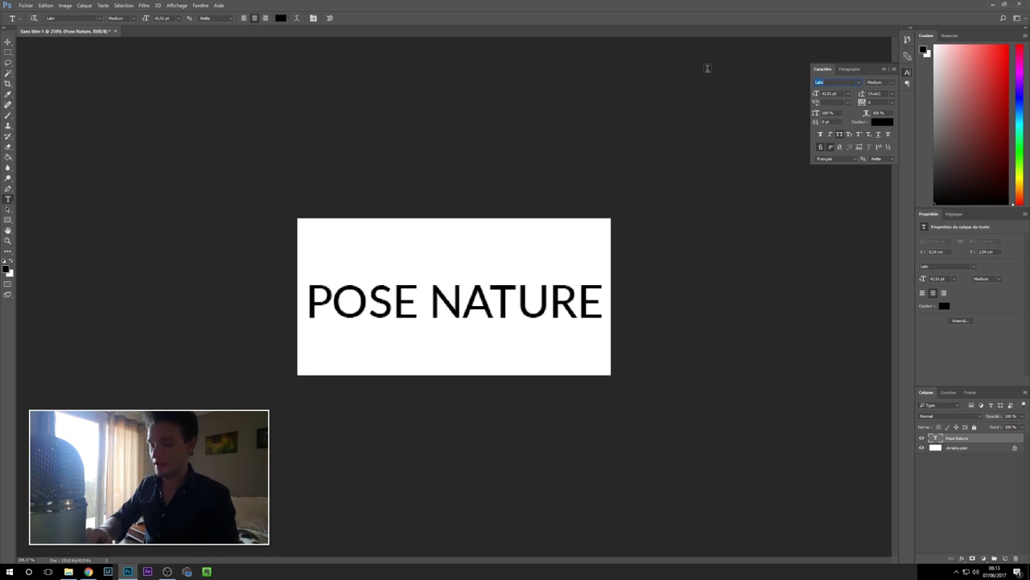
Apply the Monsieur Pomme font and turn off All Caps so it reads Pose Nature.
type("pomme")
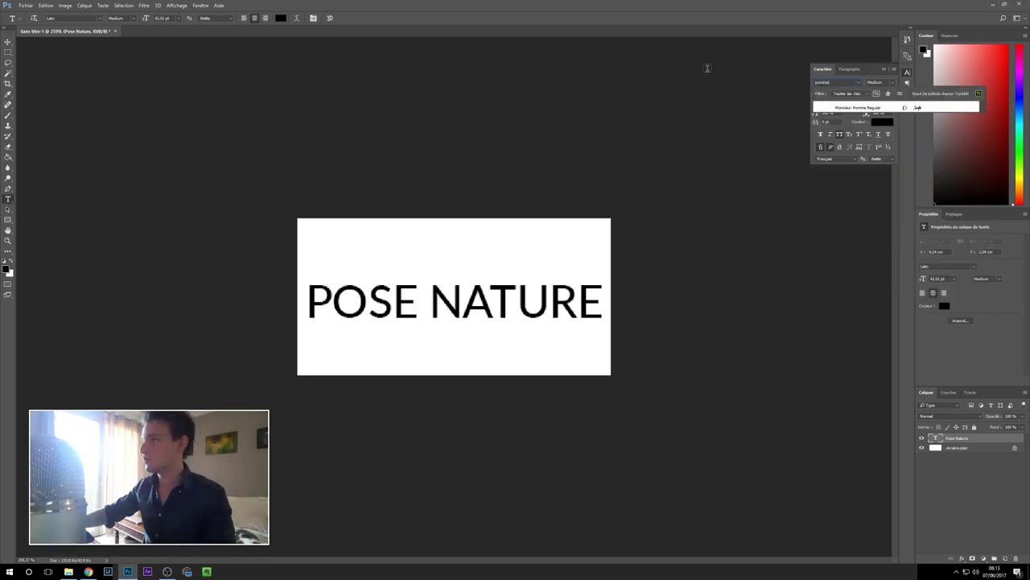
key("Return")
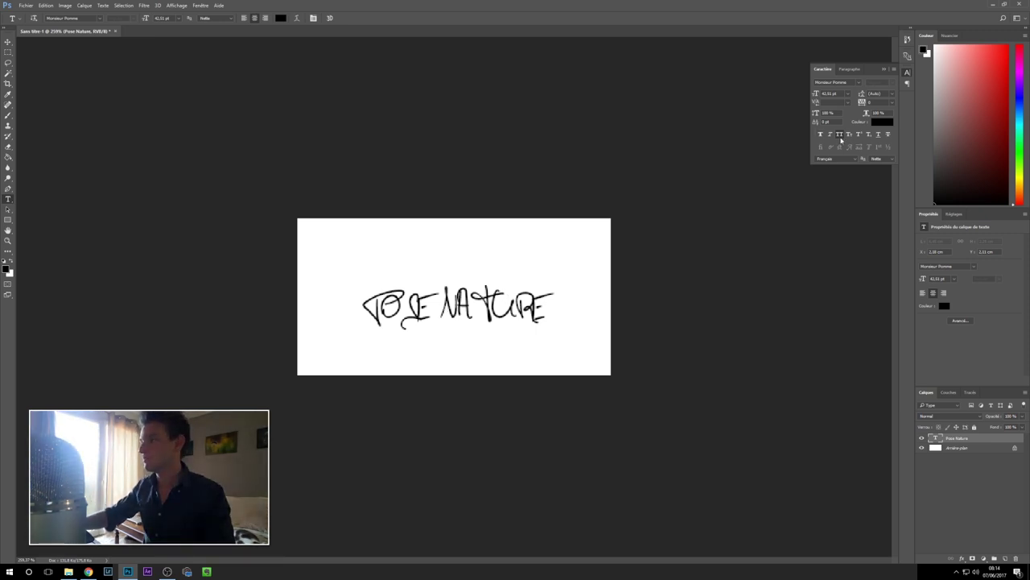
left_click(842, 136)
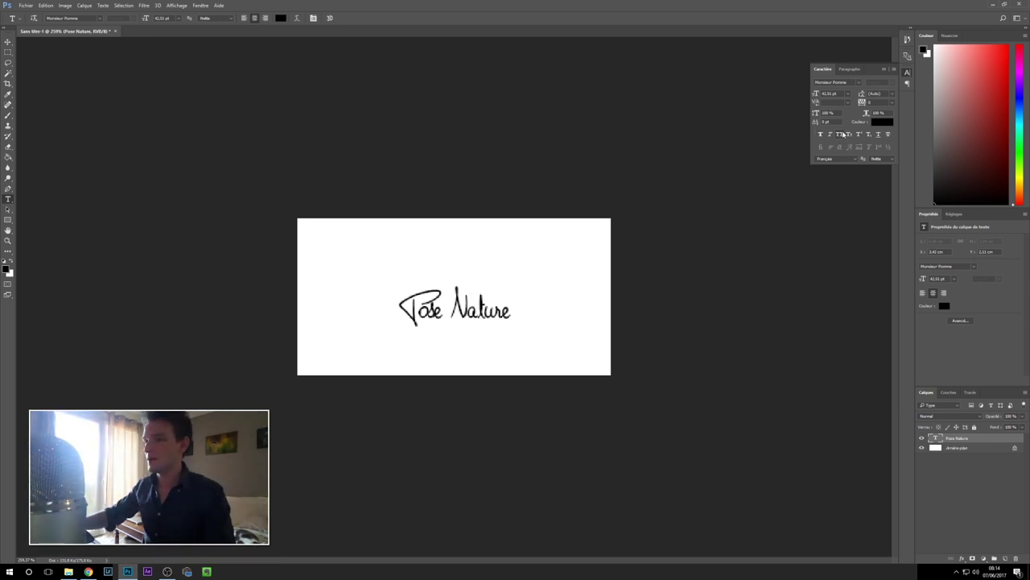
left_click(843, 136)
left_click(842, 136)
left_click(843, 135)
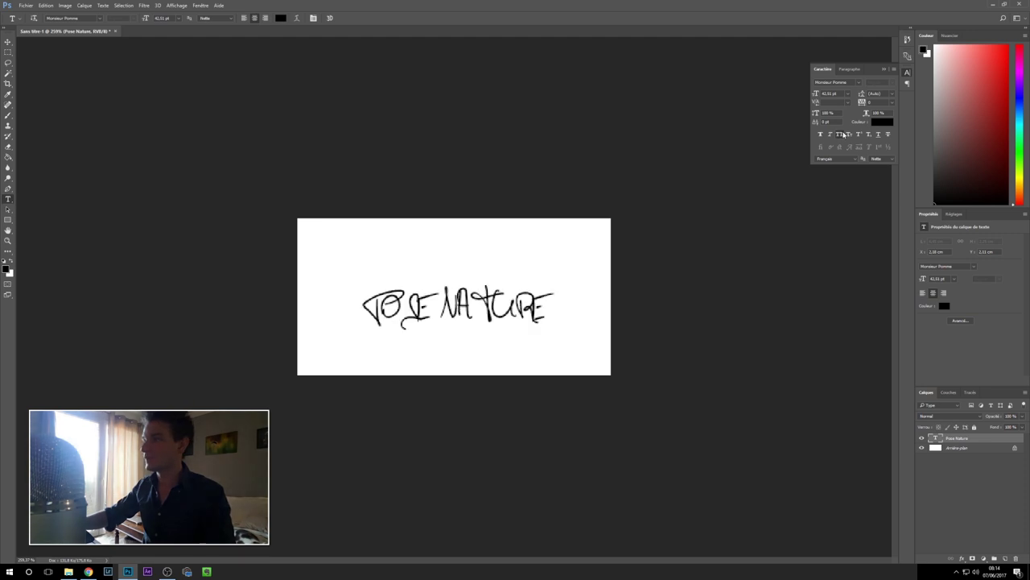
left_click(842, 134)
left_click(843, 134)
left_click(842, 135)
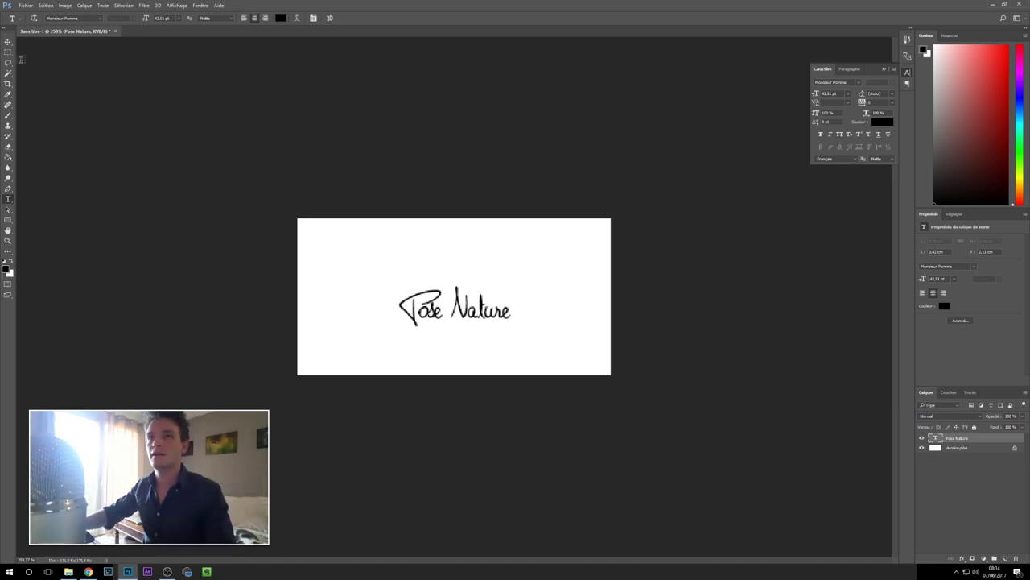
left_click(9, 41)
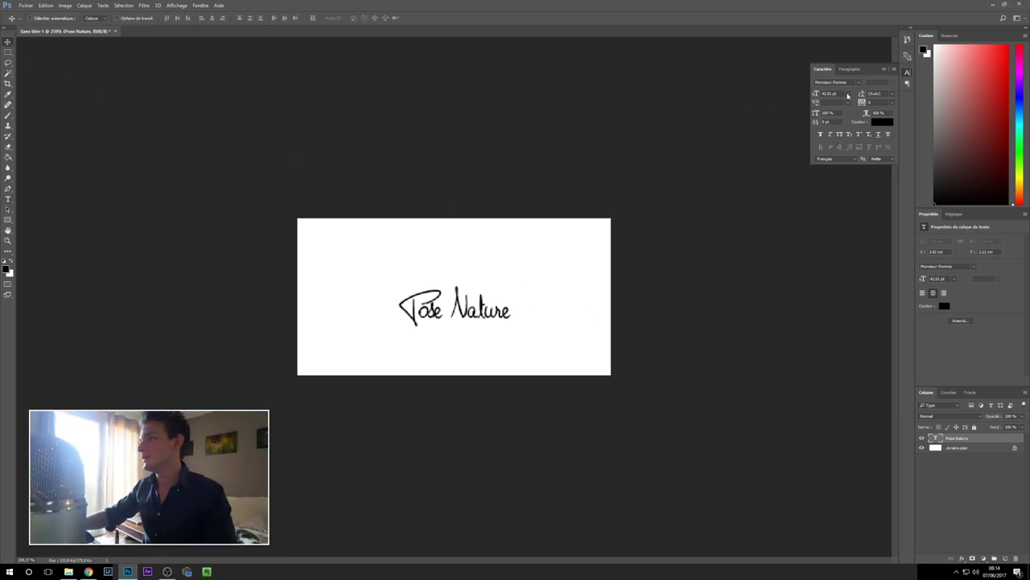
Set the Pose Nature font size to 72 pt, then 80 pt.
left_click(848, 93)
left_click(847, 238)
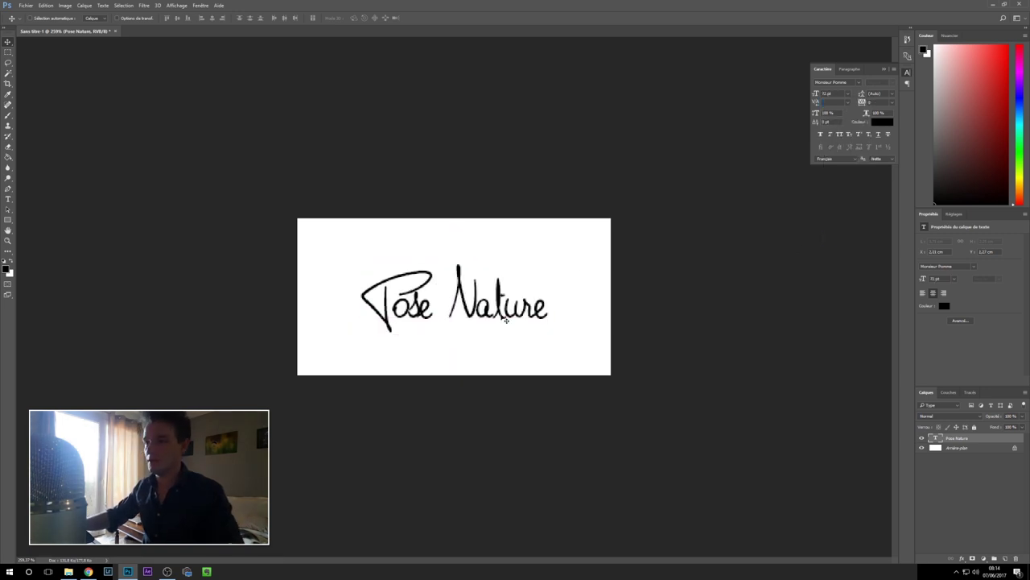
key("ctrl+t")
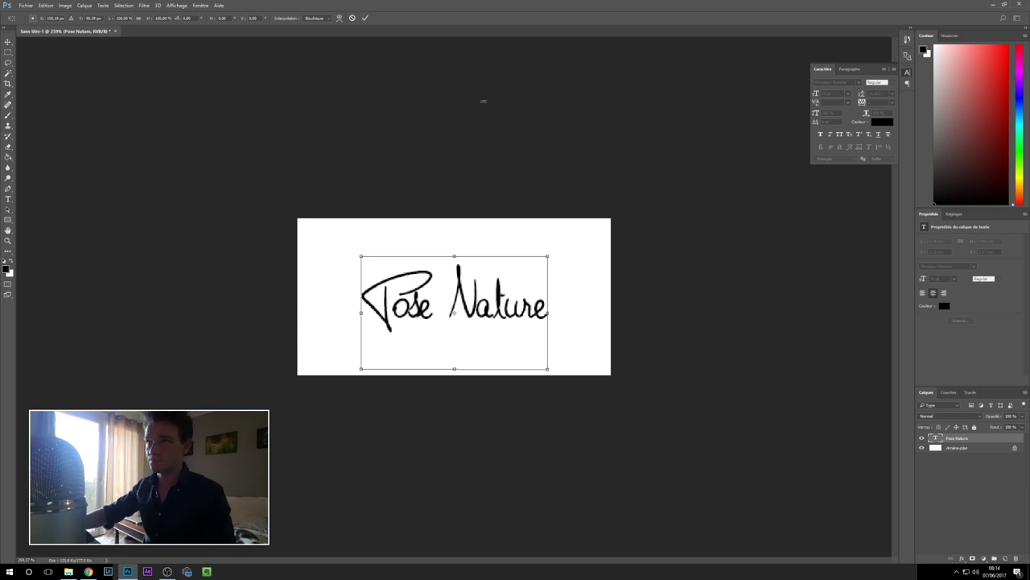
left_click(365, 19)
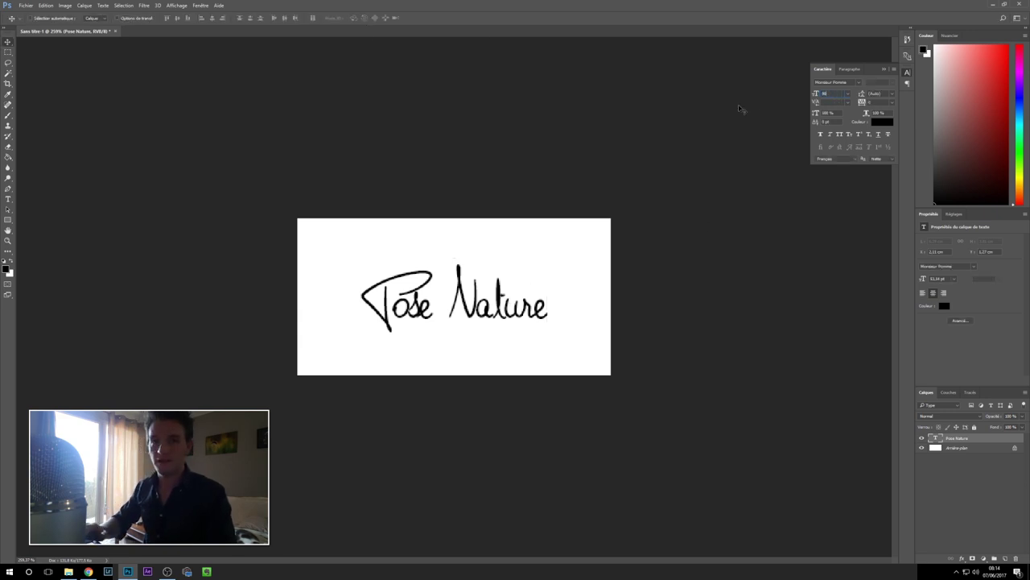
type("80")
key("Return")
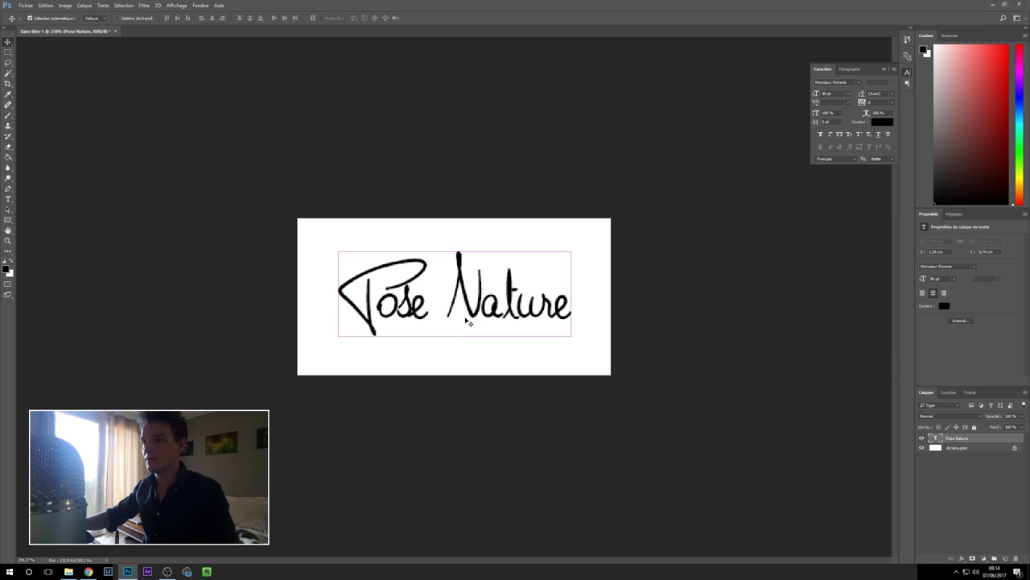
Reshape Pose Nature to about 90.83 pt and nudge it down to centre it.
key("ctrl+t")
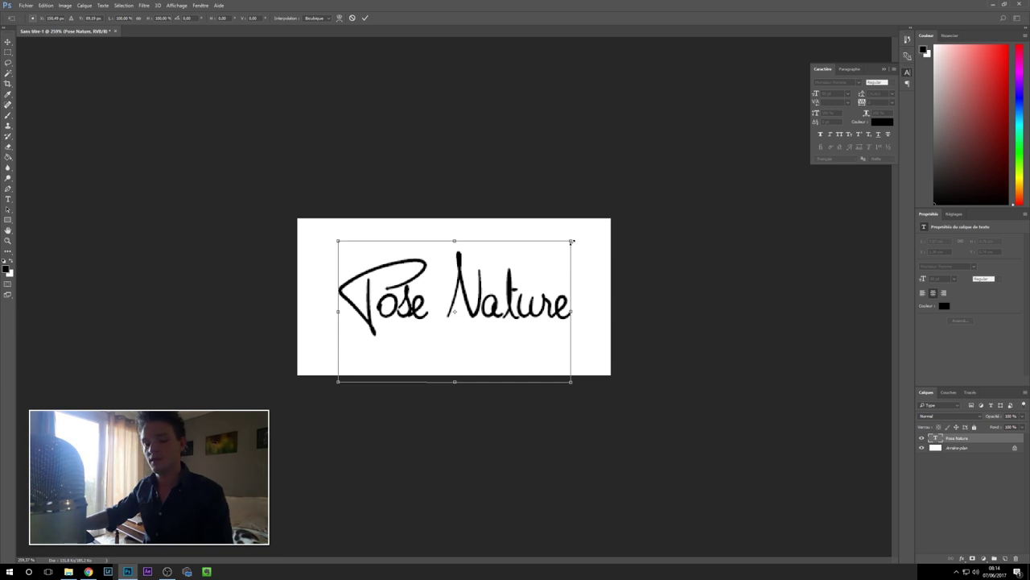
mouse_move(572, 241)
left_mouse_down()
mouse_move(448, 317)
mouse_move(545, 254)
mouse_move(453, 310)
mouse_move(496, 259)
mouse_move(482, 268)
mouse_move(499, 284)
mouse_move(524, 249)
left_mouse_up()
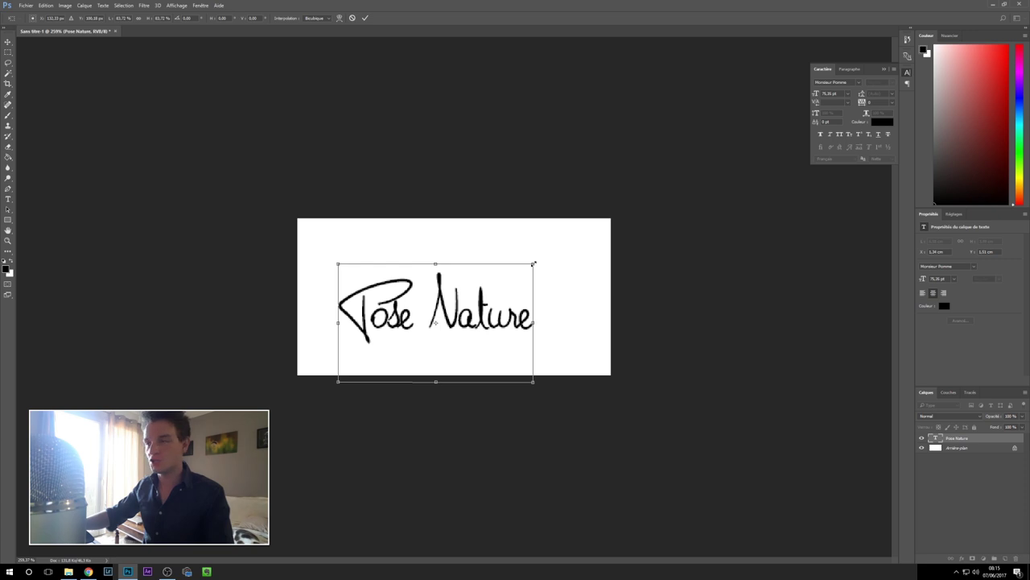
mouse_move(533, 263)
left_mouse_down()
mouse_move(441, 261)
mouse_move(547, 296)
left_mouse_up()
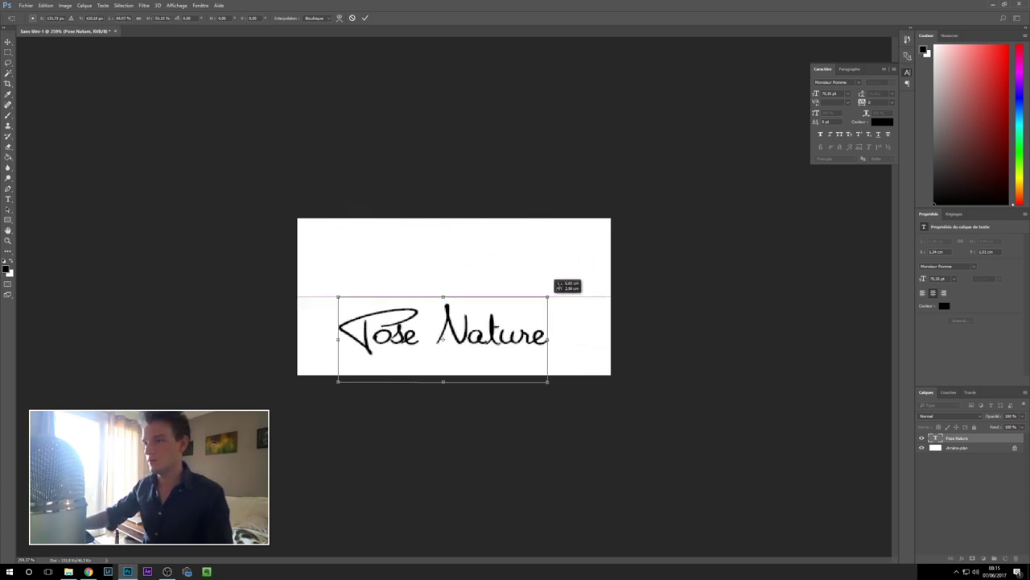
mouse_move(547, 296)
left_mouse_down()
mouse_move(533, 263)
mouse_move(576, 246)
left_mouse_up()
left_click(364, 17)
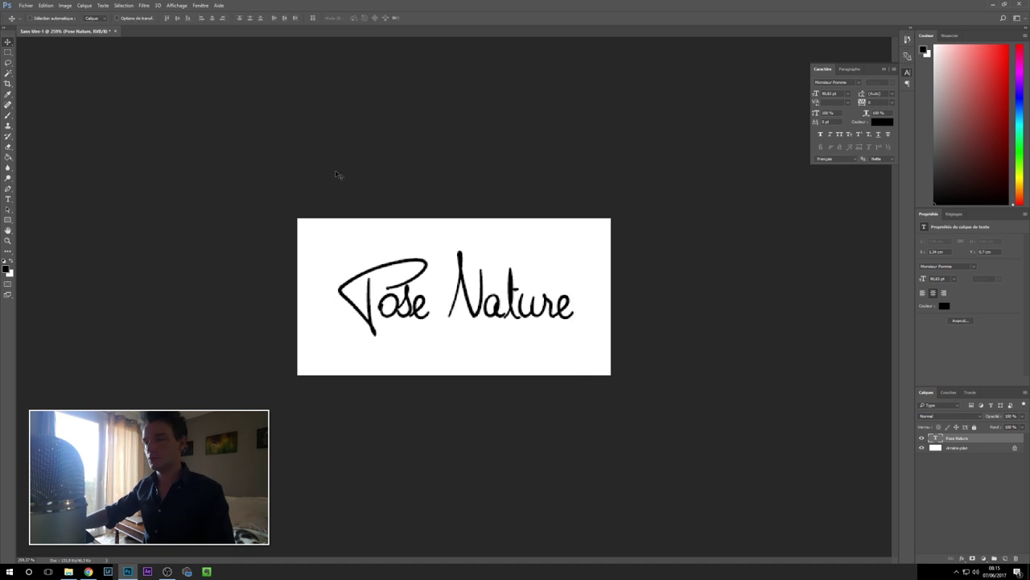
key("Down")
key("Down")
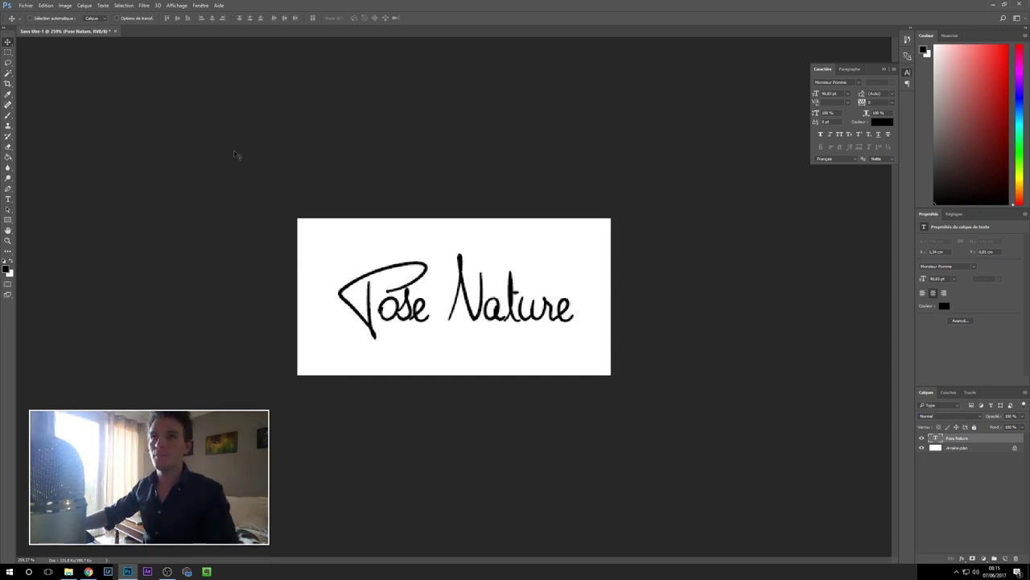
Add a new text layer reading Photographie for the tagline.
key("t")
key("Return")
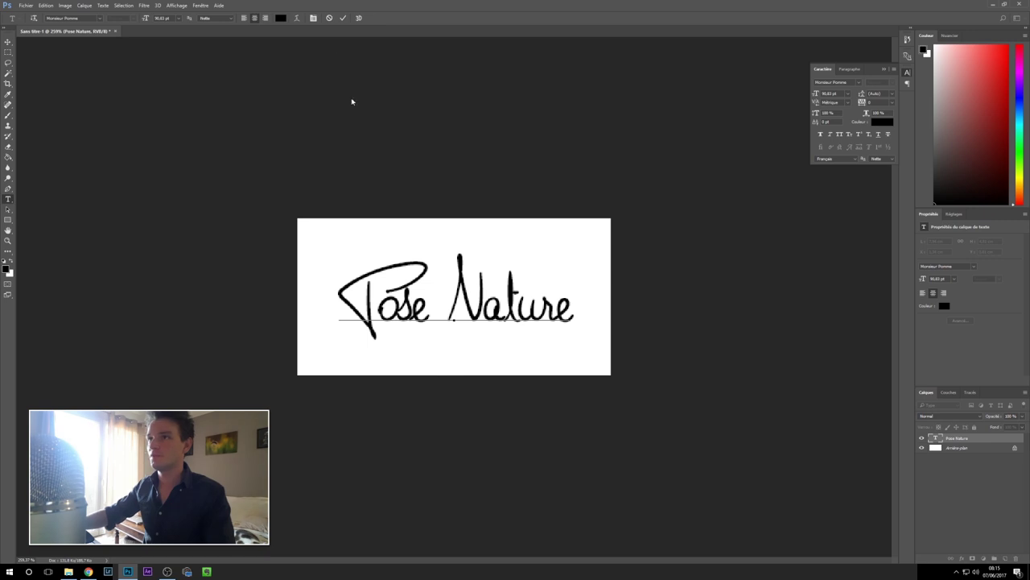
left_click(343, 18)
left_click(330, 243)
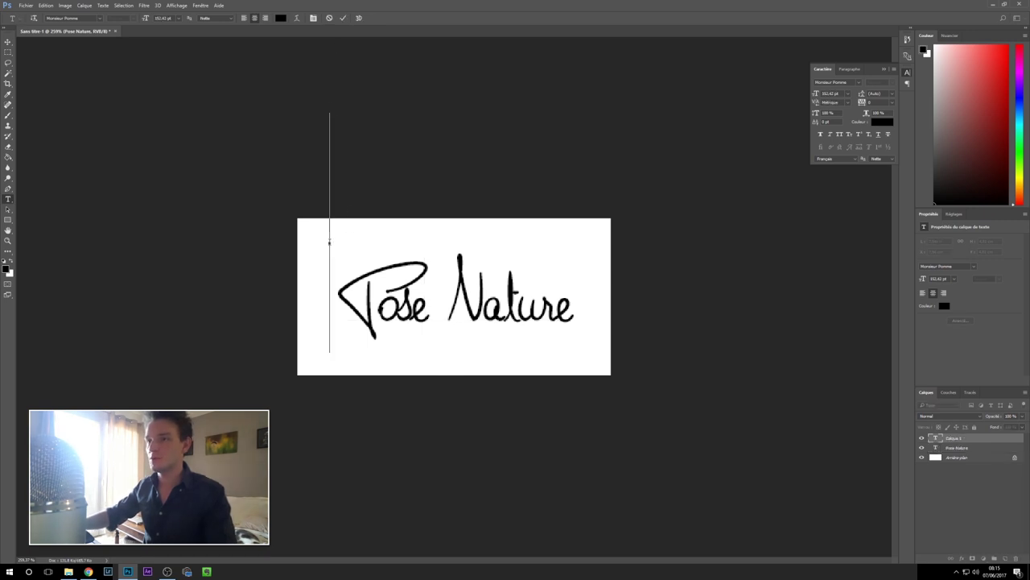
type("P")
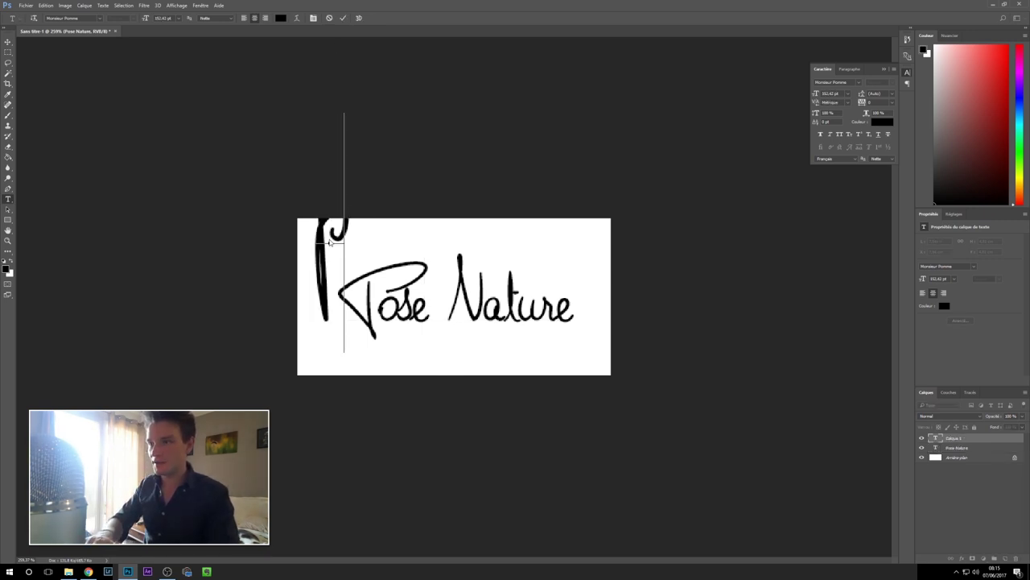
type("hotograp")
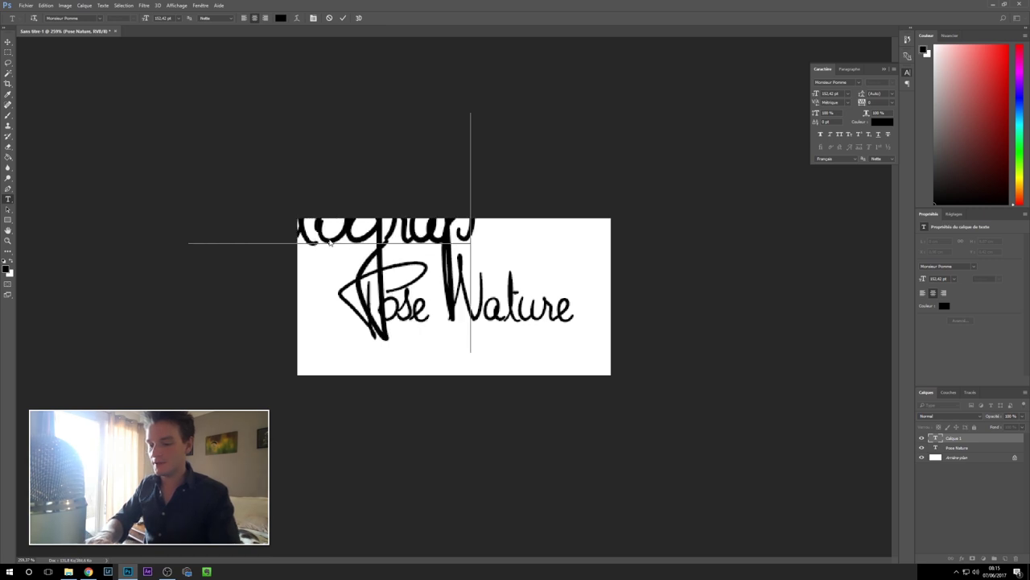
type("hie")
left_click(343, 18)
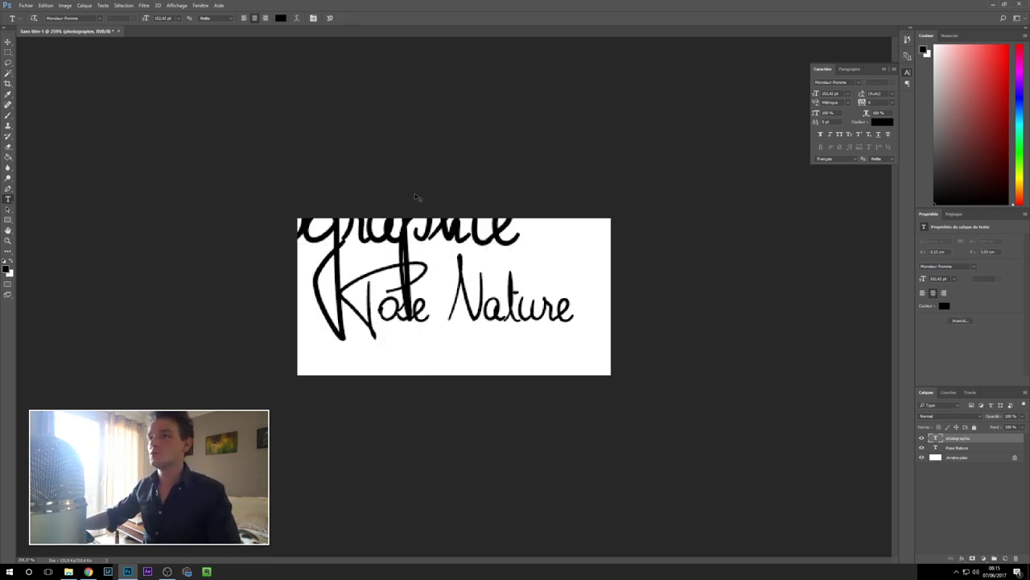
Scale Photographie to about 36.8 pt and place it just beneath Nature.
key("ctrl+t")
mouse_move(516, 116)
left_mouse_down()
mouse_move(403, 190)
mouse_move(541, 306)
mouse_move(541, 318)
left_mouse_up()
left_click(365, 17)
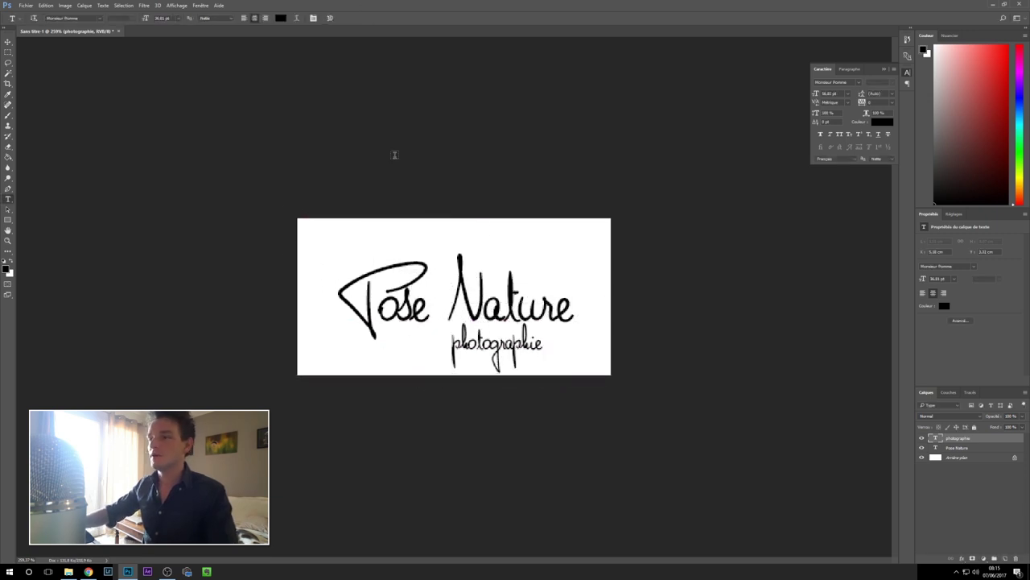
key("v")
left_click_drag(504, 359, 547, 361)
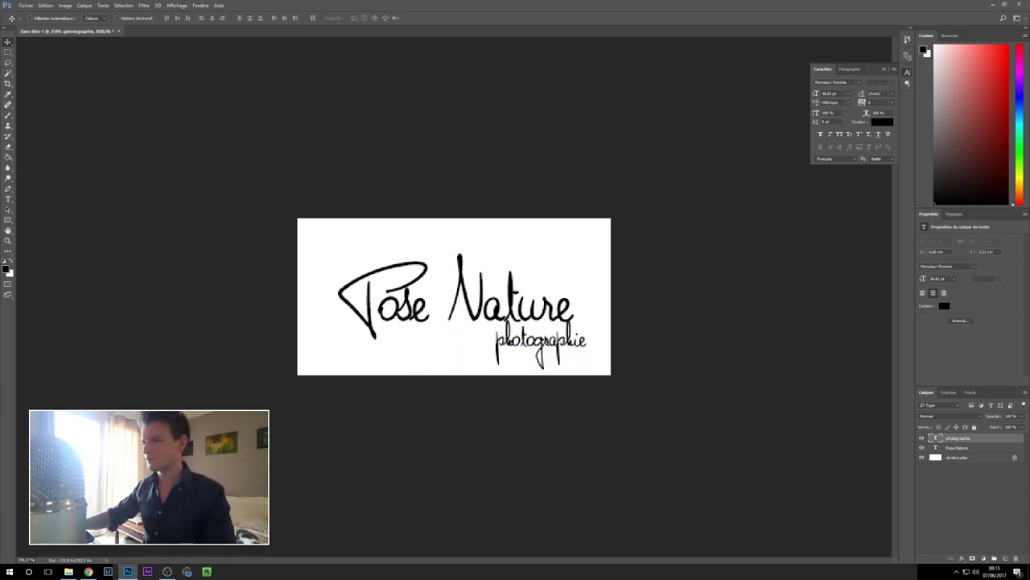
left_click_drag(545, 342, 539, 317)
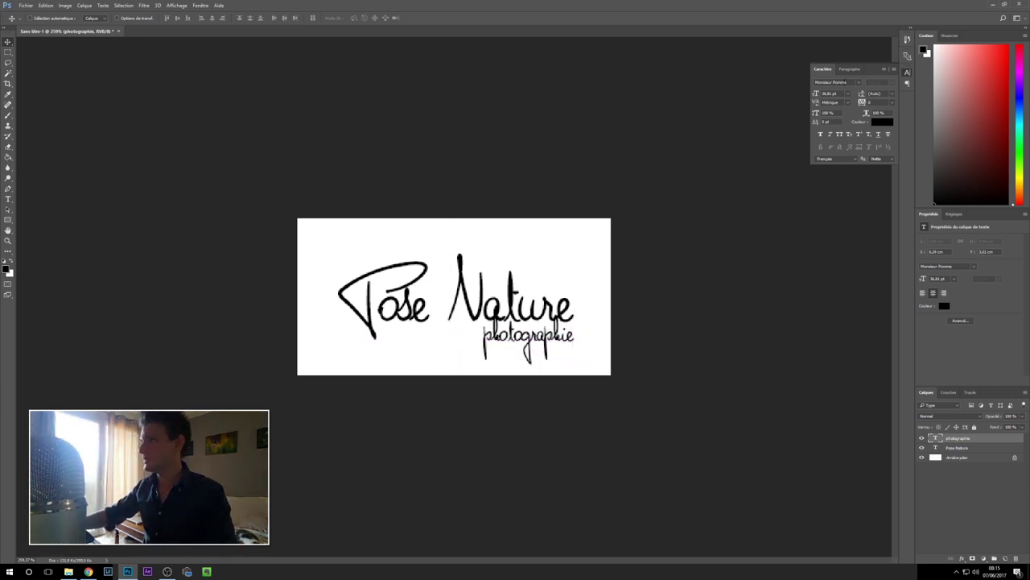
Set the tagline to Lato Medium all caps and scale it down under Pose Nature.
type("l")
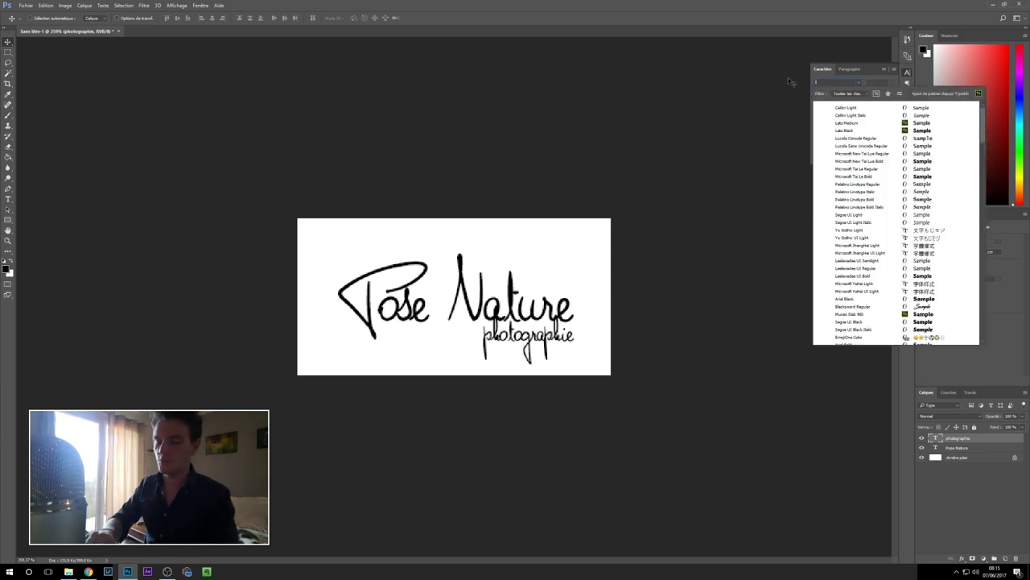
type("ato")
key("Return")
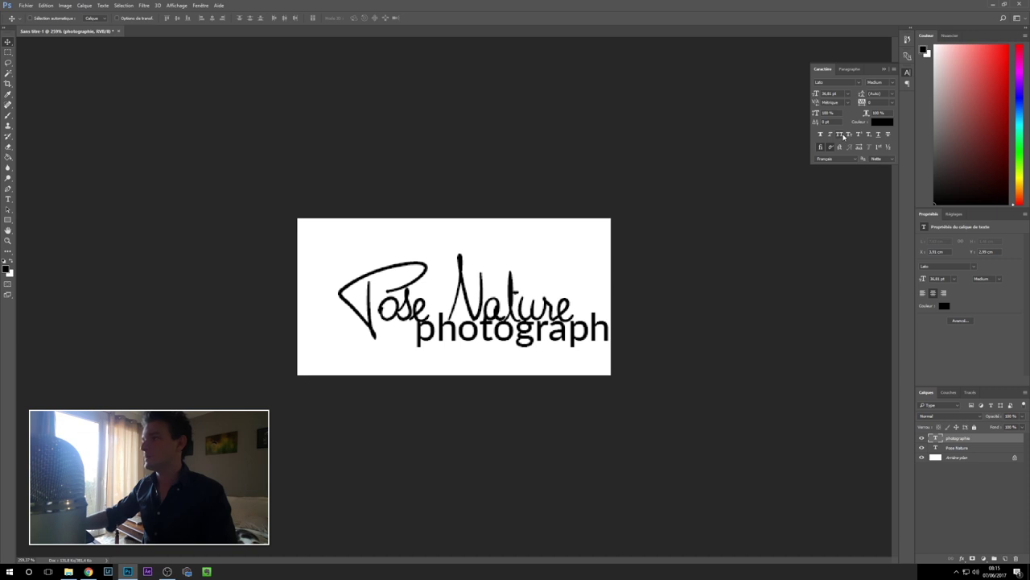
left_click(841, 134)
key("ctrl+t")
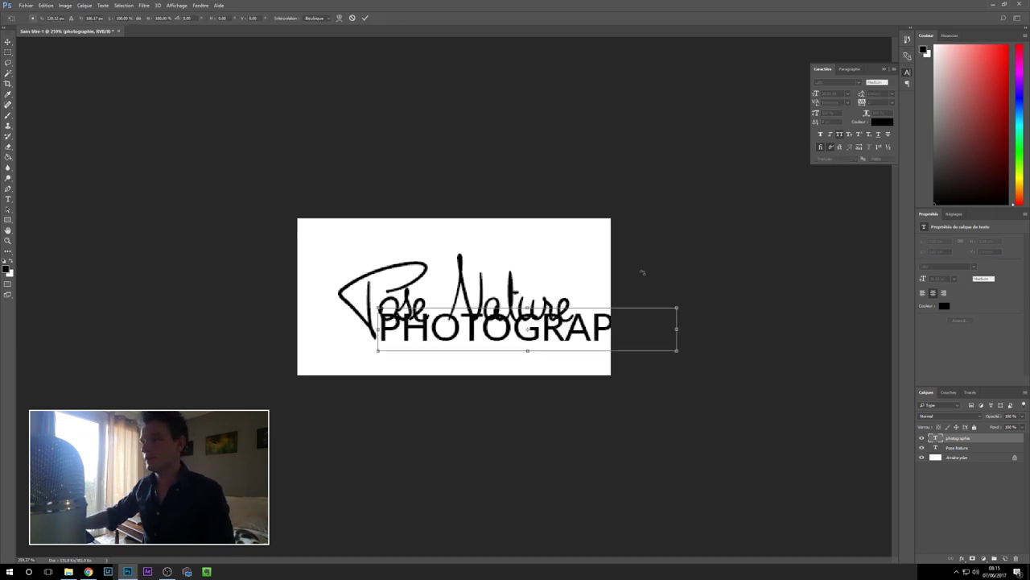
left_click_drag(676, 309, 540, 328)
left_click(366, 17)
Shrink PHOTOGRAPHIE further to about 13.31 pt and nudge it right.
key("ctrl+t")
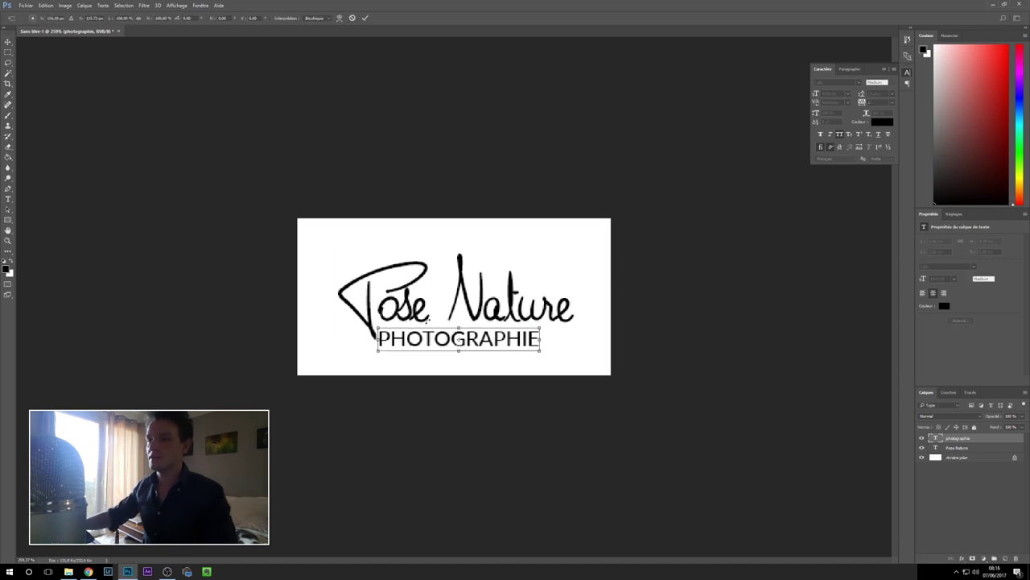
left_click_drag(376, 349, 413, 346)
left_click(367, 18)
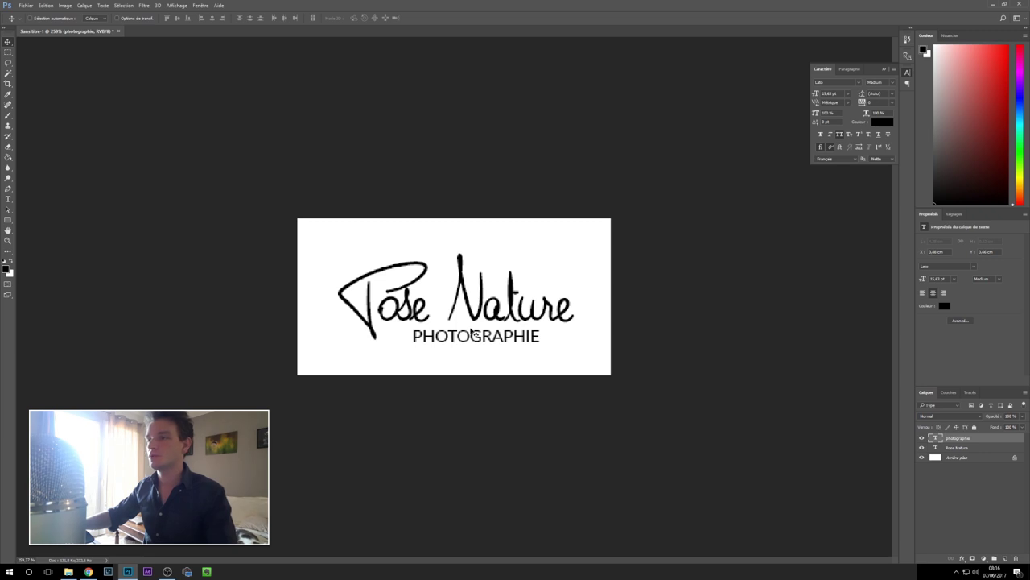
left_click_drag(475, 334, 496, 334)
key("ctrl+t")
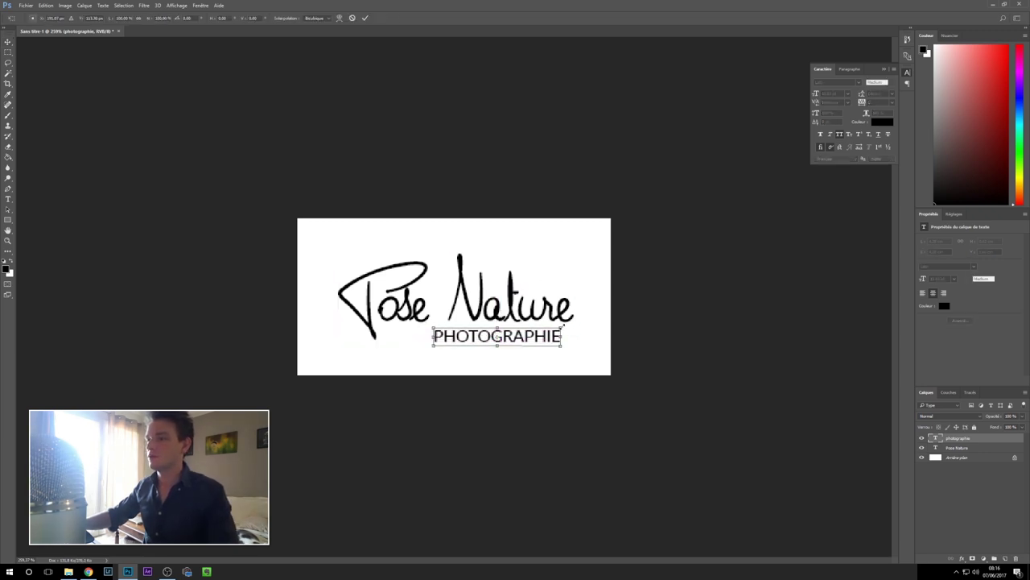
mouse_move(563, 326)
left_mouse_down()
mouse_move(575, 321)
mouse_move(543, 330)
left_mouse_up()
left_click(366, 17)
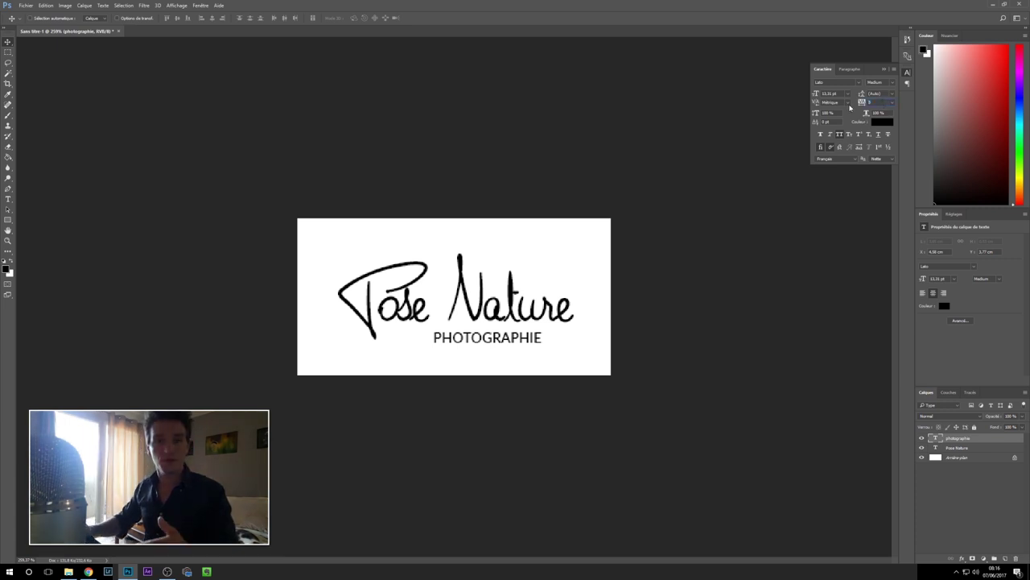
Set PHOTOGRAPHIE letter spacing to 100 and align it beneath Nature.
type("0")
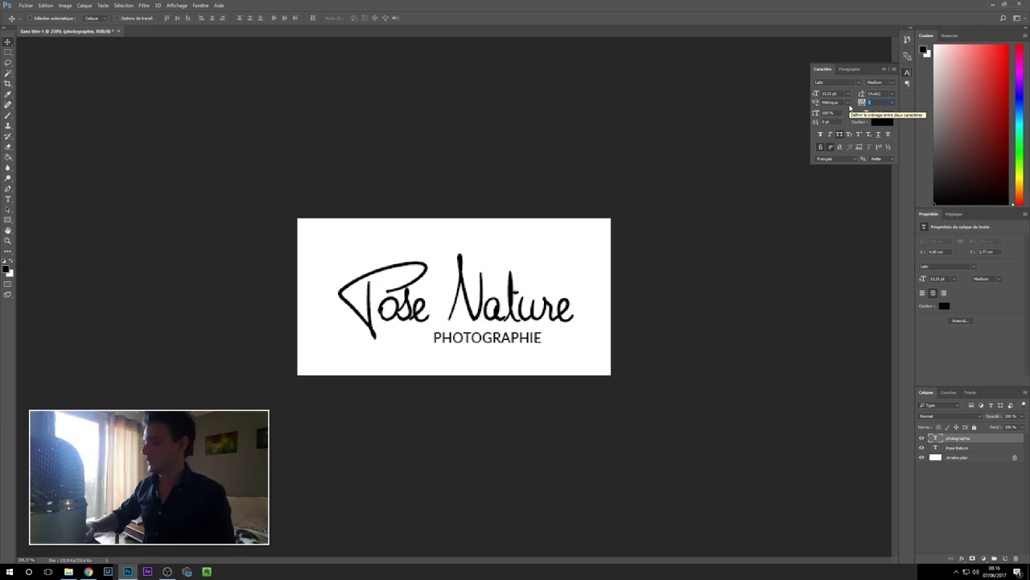
type("50")
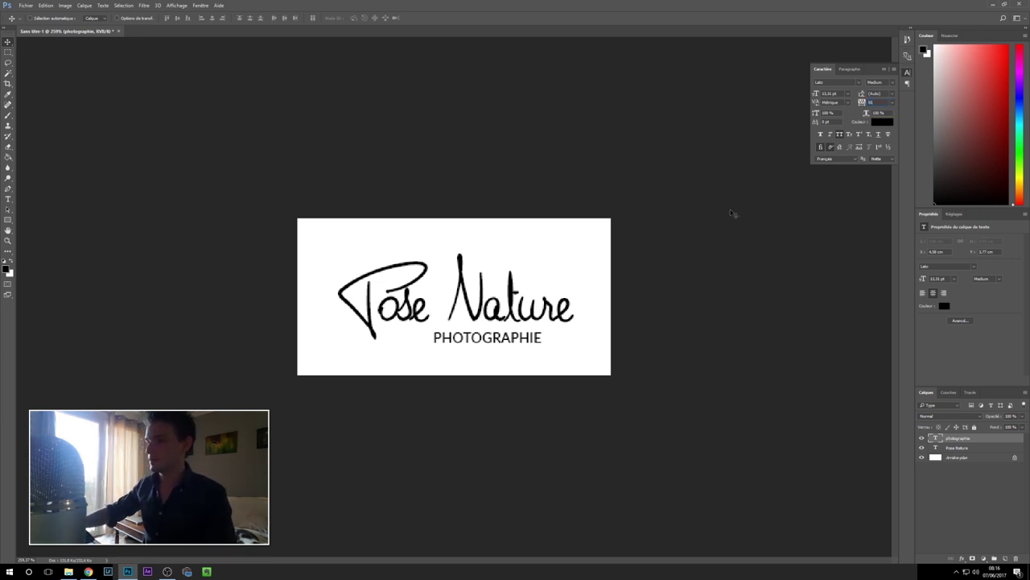
key("Escape")
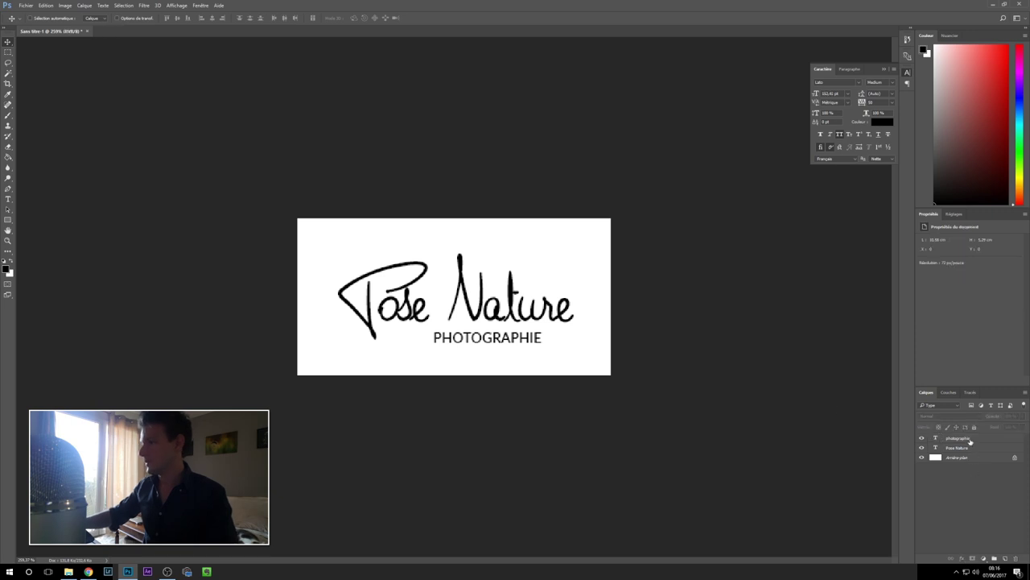
left_click(894, 102)
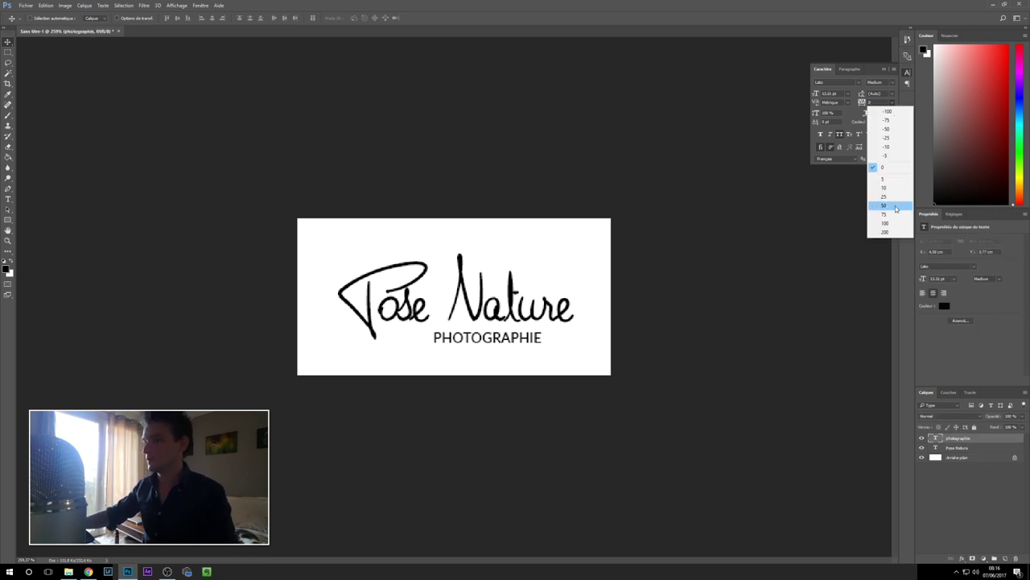
left_click(896, 209)
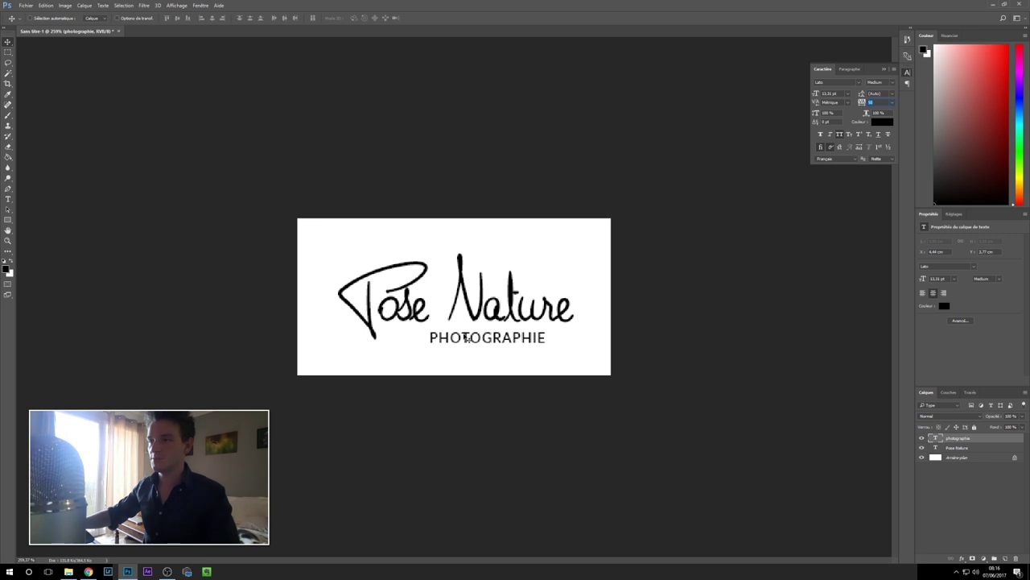
left_click(891, 102)
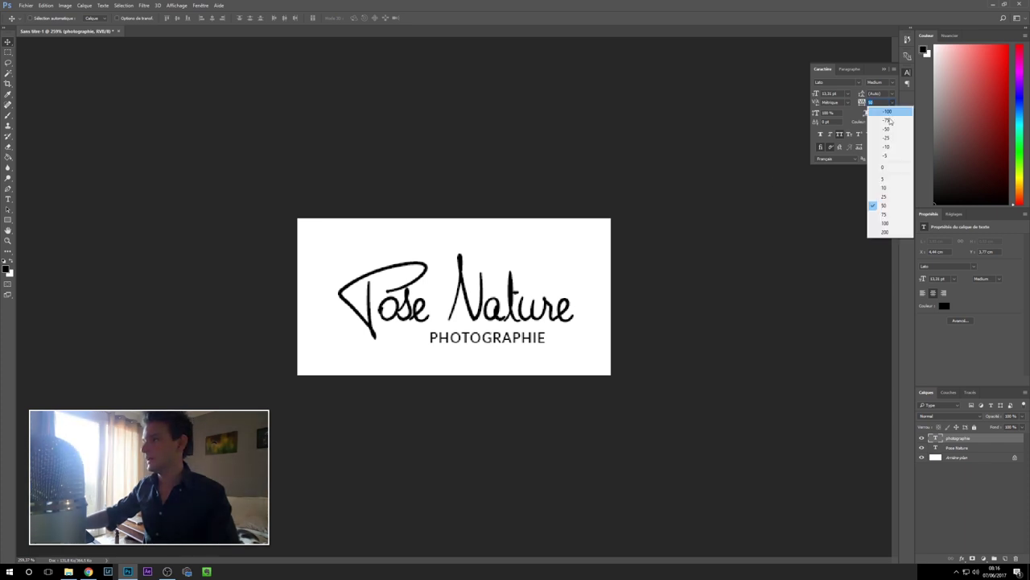
left_click(887, 223)
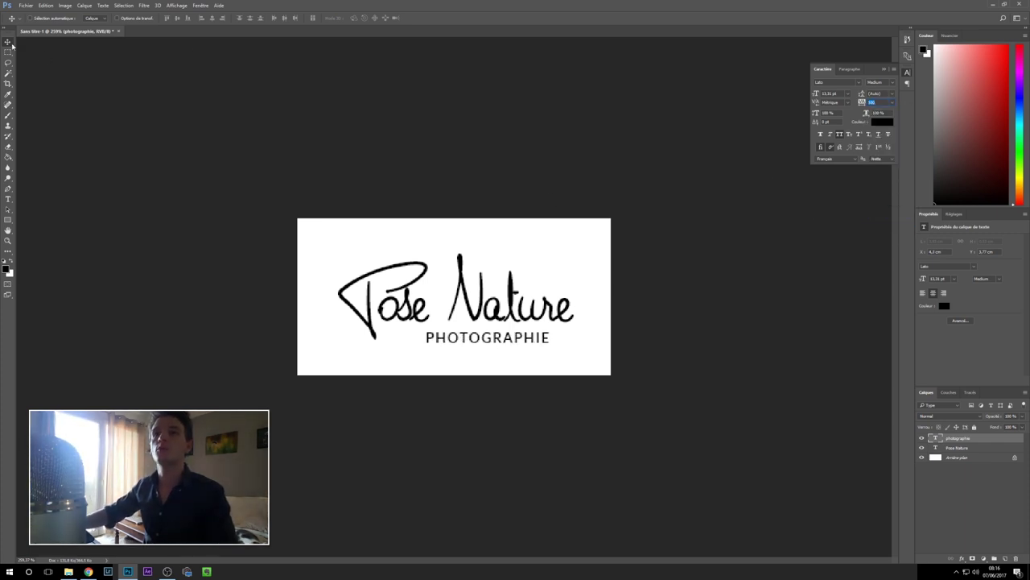
mouse_move(546, 346)
left_mouse_down()
mouse_move(507, 338)
mouse_move(541, 344)
mouse_move(534, 333)
left_mouse_up()
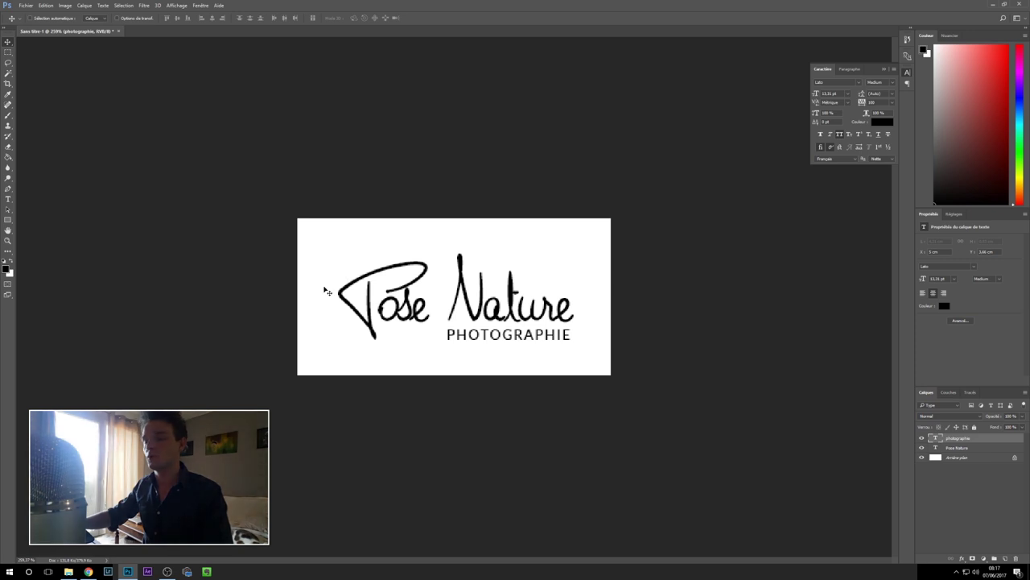
Replace the Pose Nature script text with the photographer's full name.
key("t")
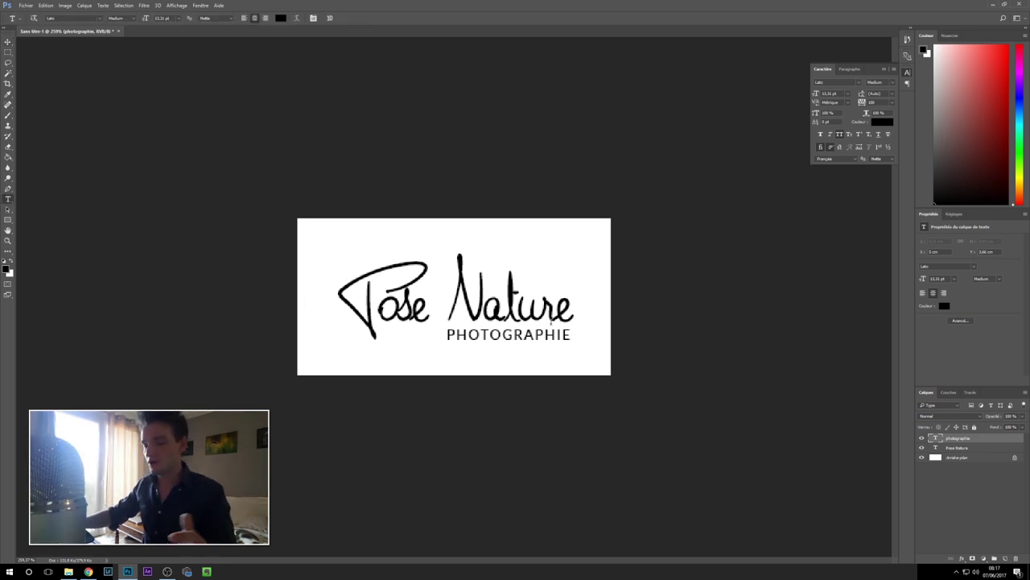
left_click_drag(578, 310, 285, 299)
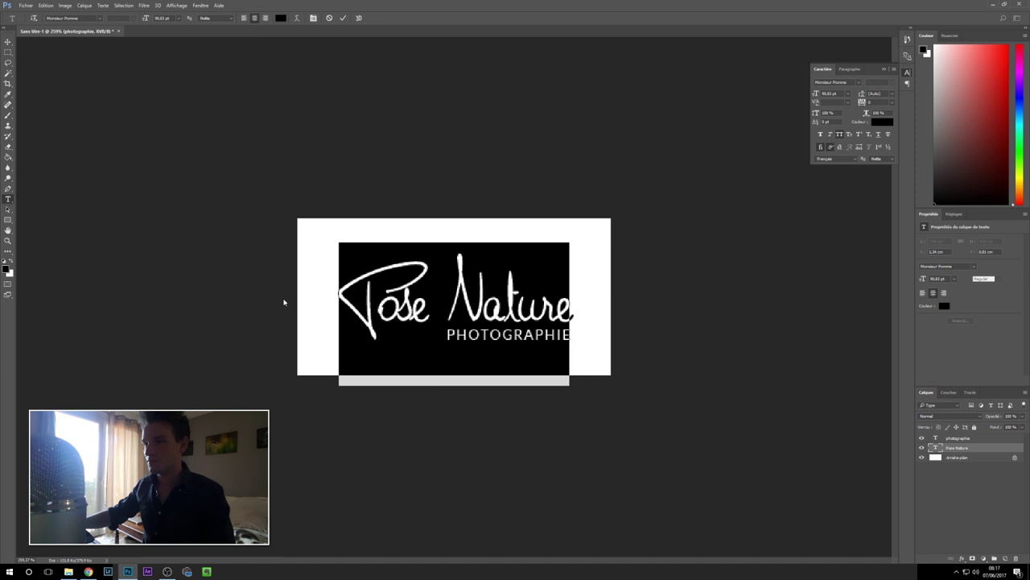
type("A")
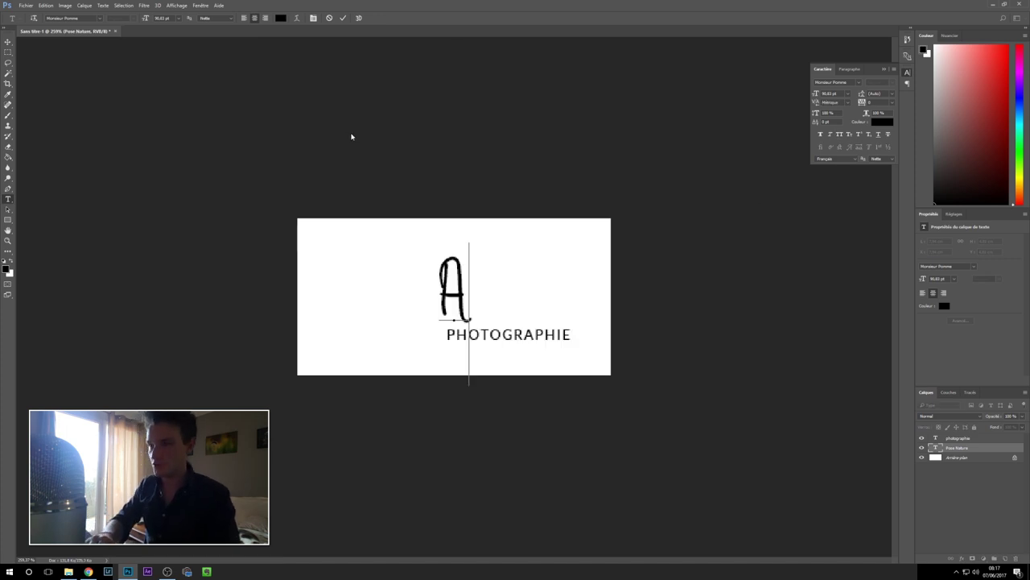
type("drie")
key("BackSpace")
key("BackSpace")
type("ie")
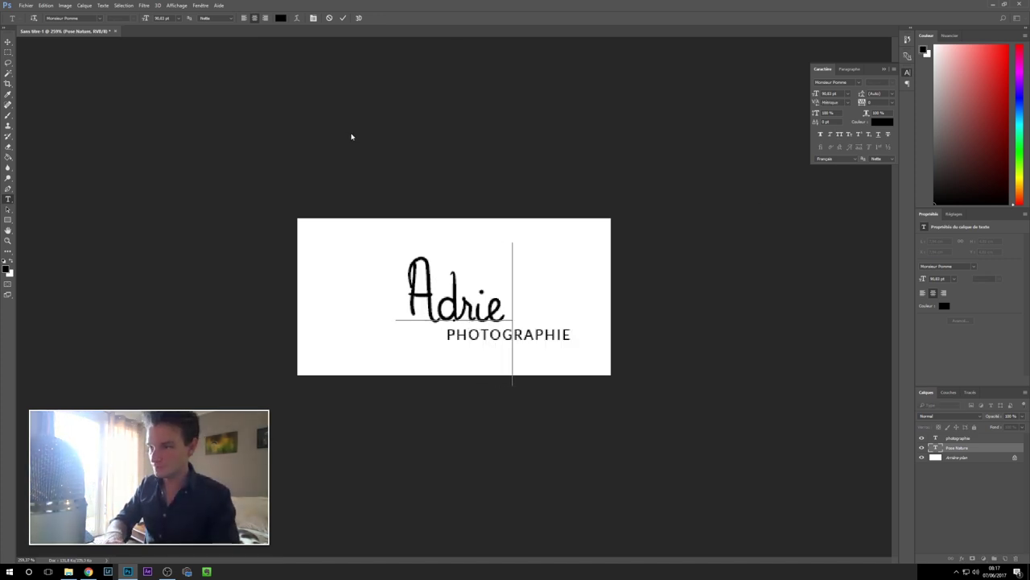
type("n Coquelin")
key("BackSpace")
key("BackSpace")
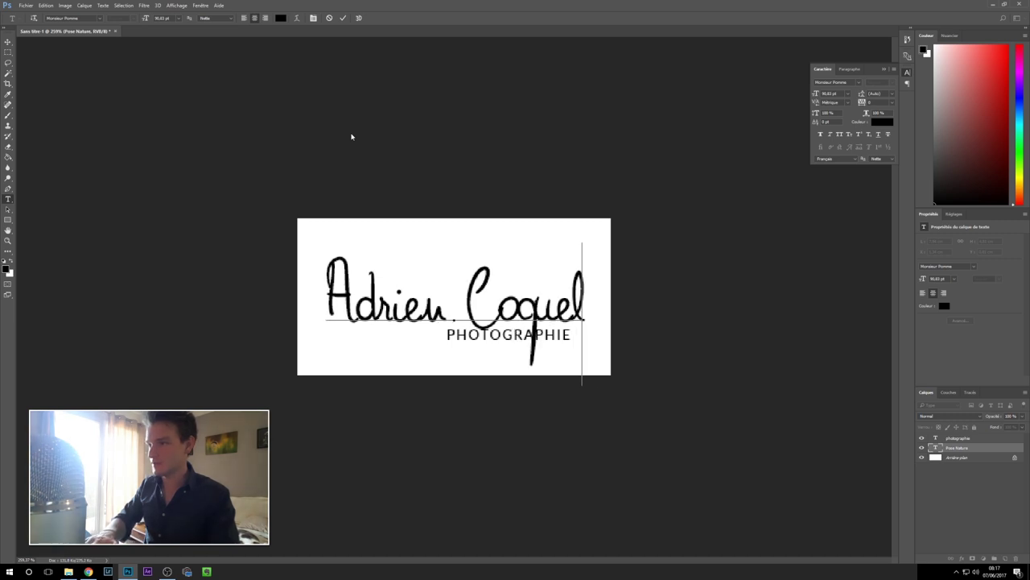
type("ler")
key("BackSpace")
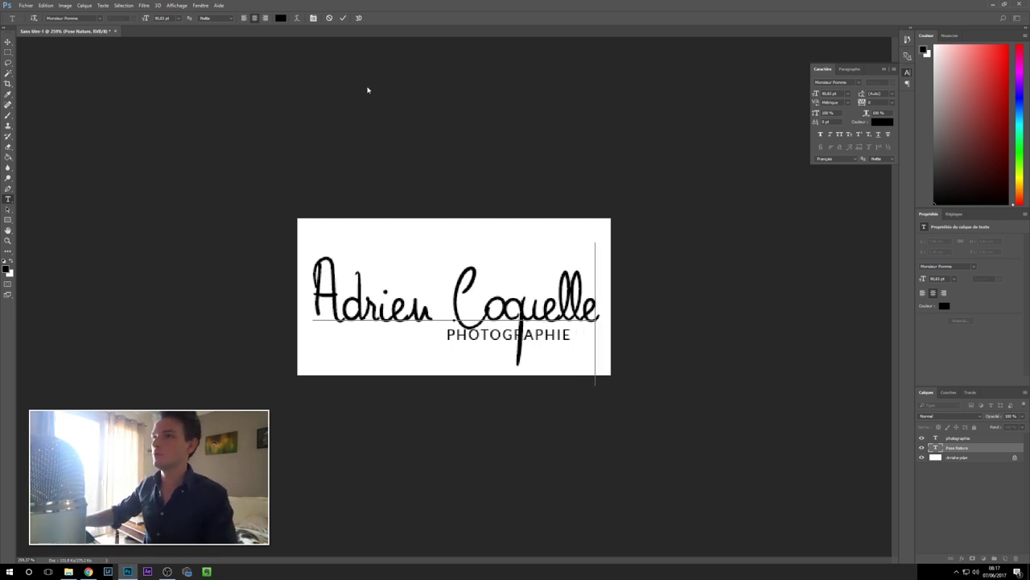
key("ctrl+Return")
Scale the name to about 76.34 pt and move PHOTOGRAPHIE about 98 px left beneath it.
key("ctrl+t")
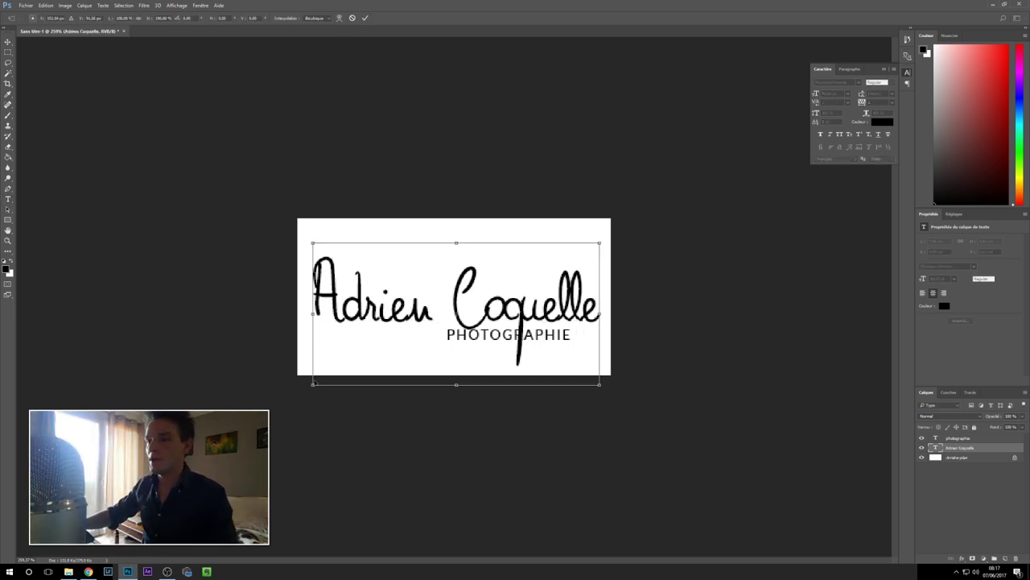
left_click_drag(314, 383, 335, 368)
left_click(364, 17)
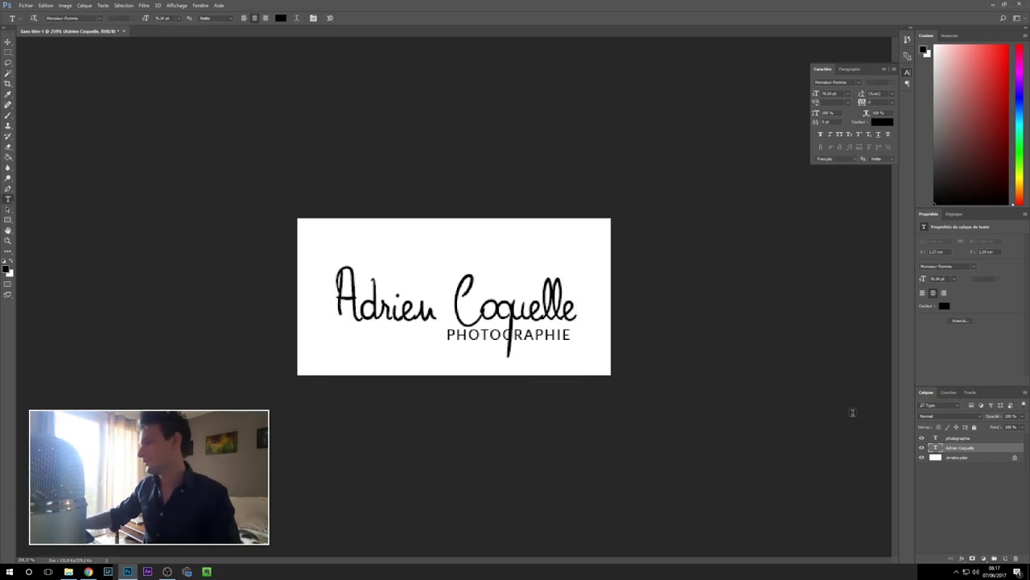
left_click(978, 438)
key("v")
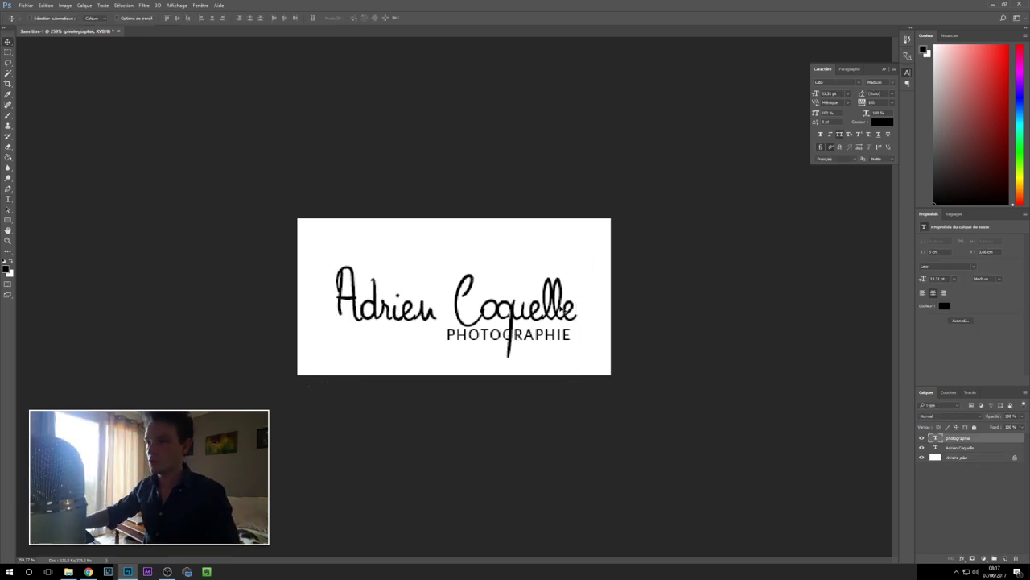
left_click_drag(474, 334, 411, 344)
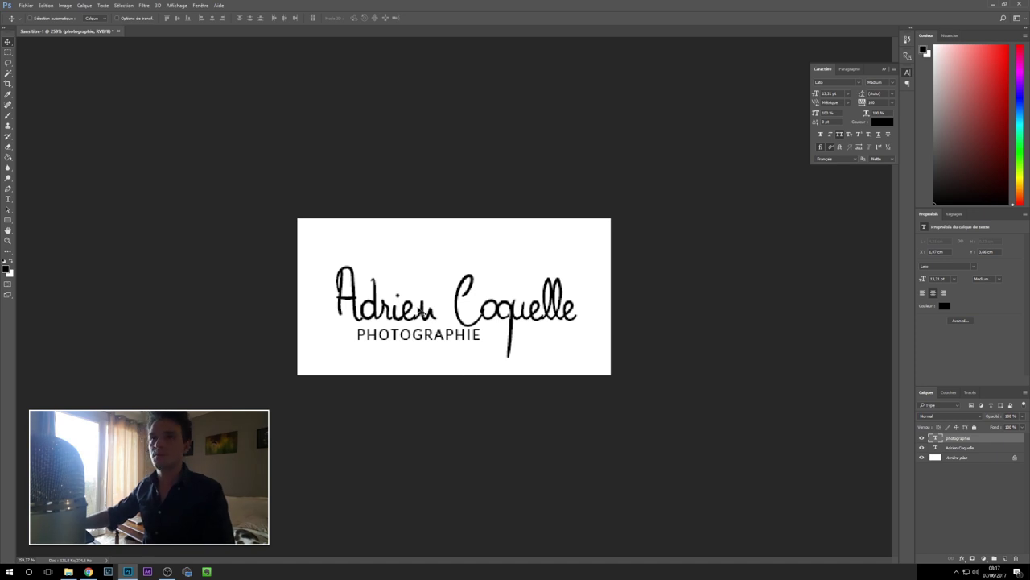
Retype the headline text as 'Pose Nature' and commit the edit.
key("t")
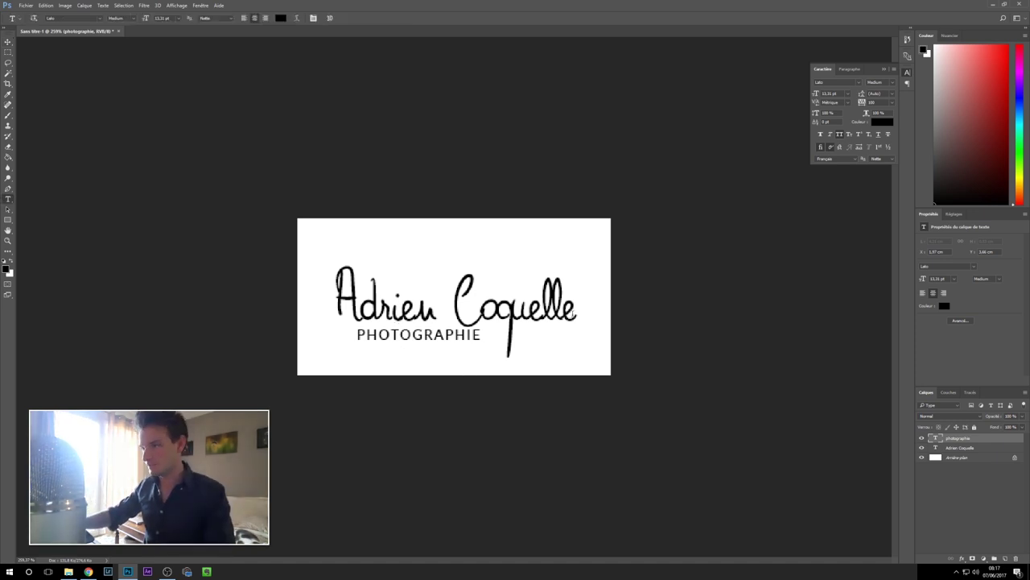
left_click(572, 311)
key("ctrl+a")
type("T")
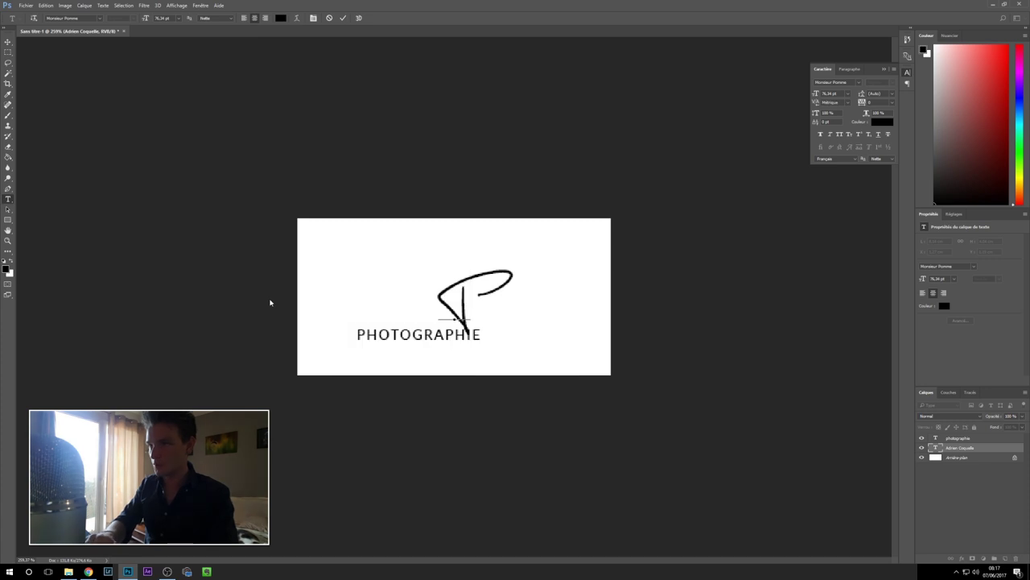
type("ose")
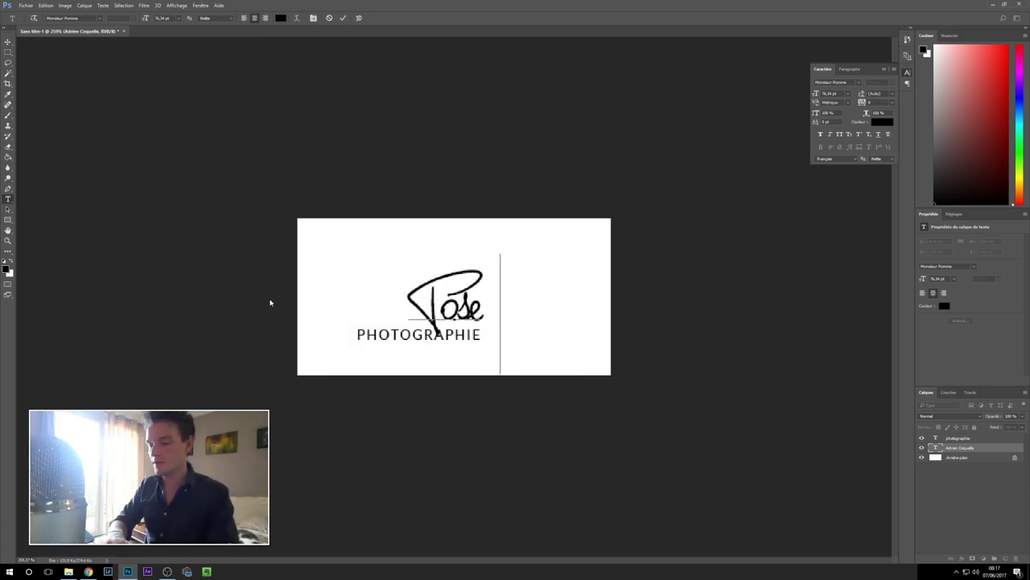
type(" Nature")
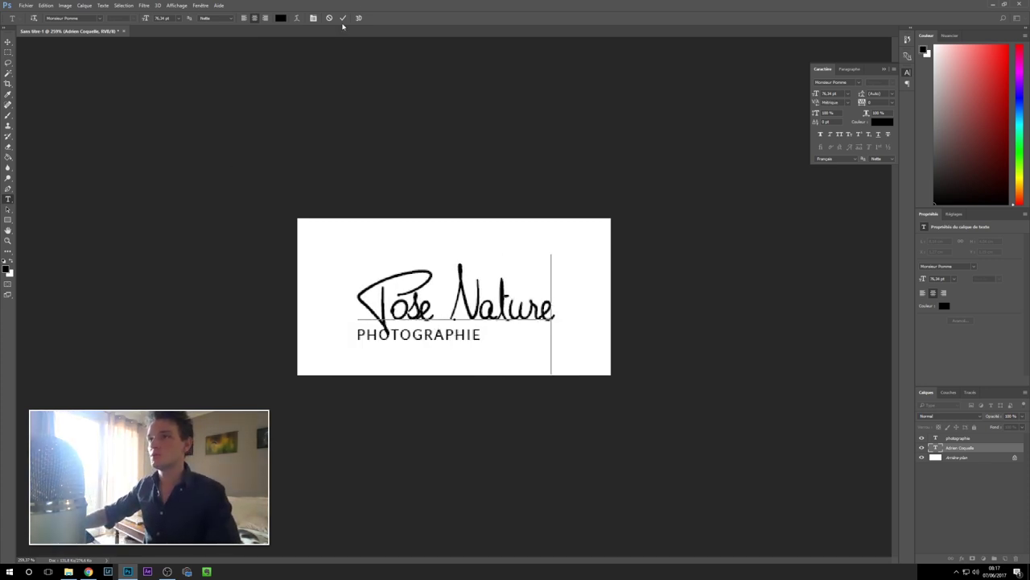
left_click(343, 18)
Enlarge the Pose Nature script to about 90.84 pt and nudge it slightly left.
key("ctrl+t")
left_click_drag(358, 253, 334, 237)
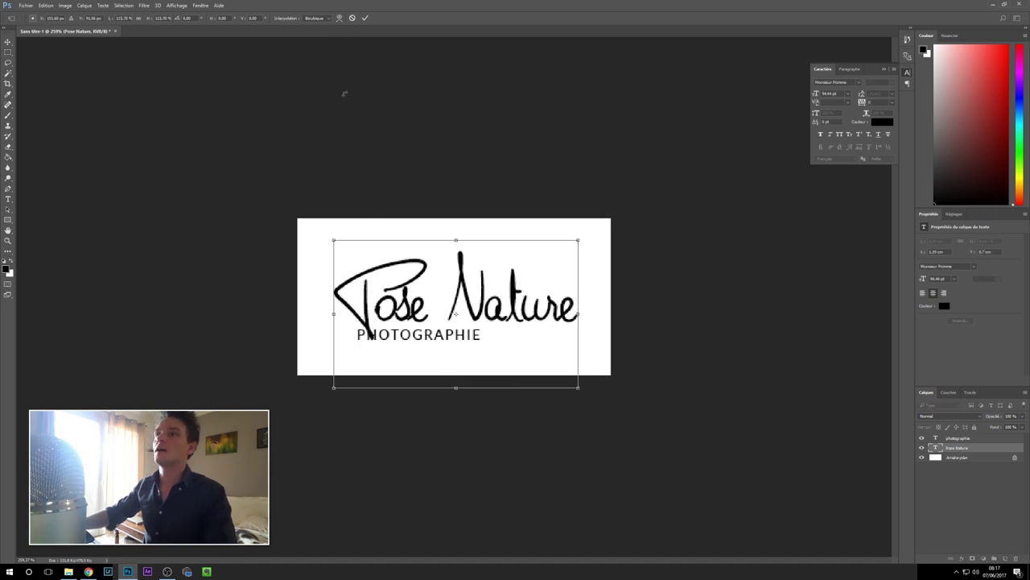
left_click(364, 18)
left_click_drag(433, 268, 428, 267)
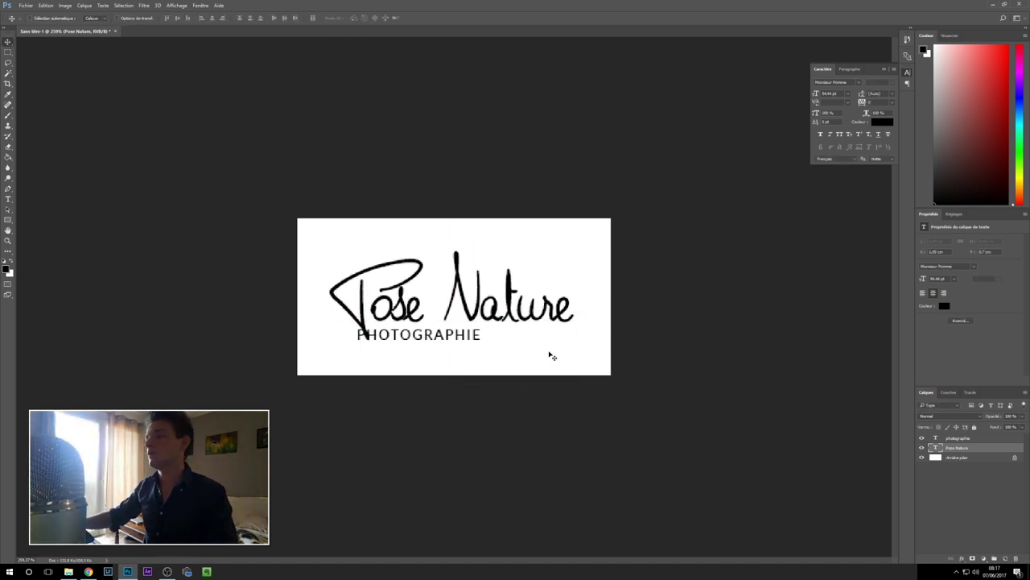
Move the PHOTOGRAPHIE tagline right so it sits under 'Nature'.
left_click(956, 438)
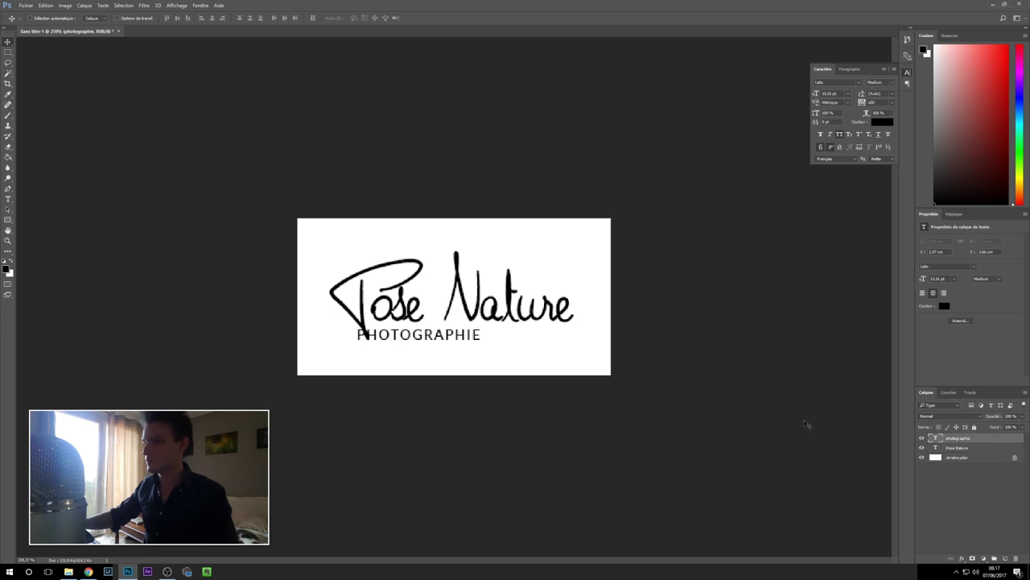
left_click_drag(469, 337, 550, 343)
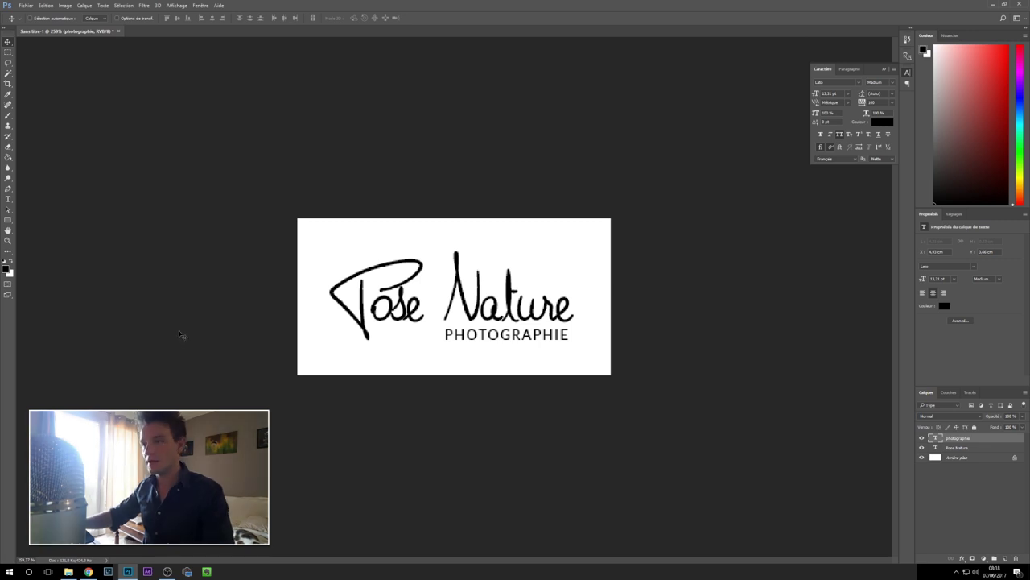
key("t")
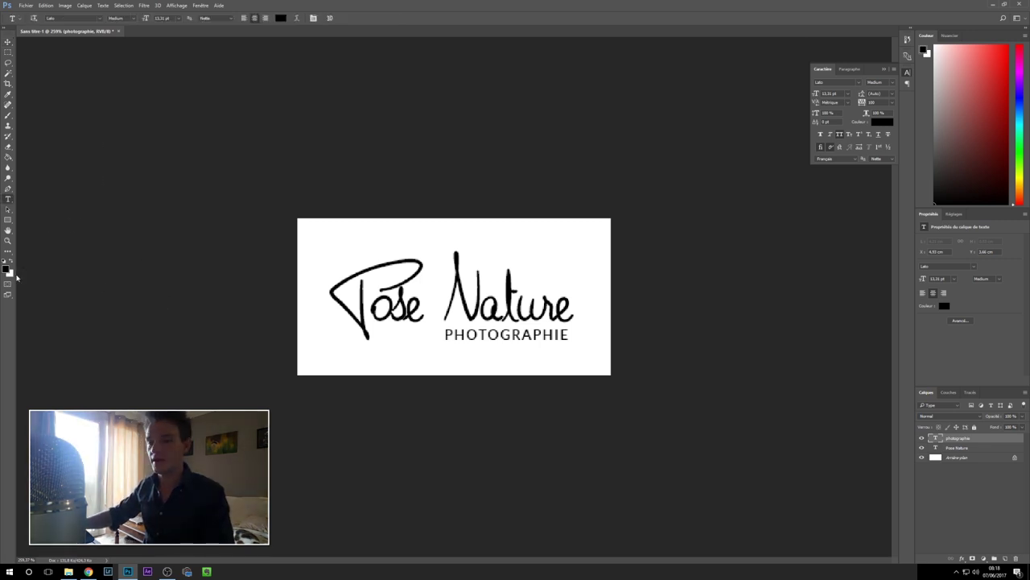
Set the foreground colour to green.
left_click(7, 273)
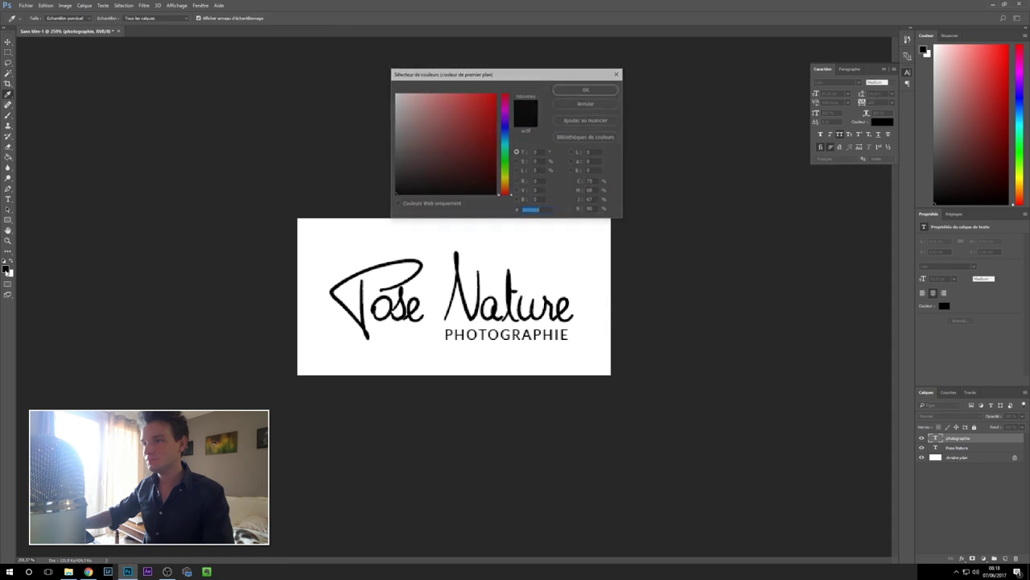
left_click(506, 167)
left_click(491, 148)
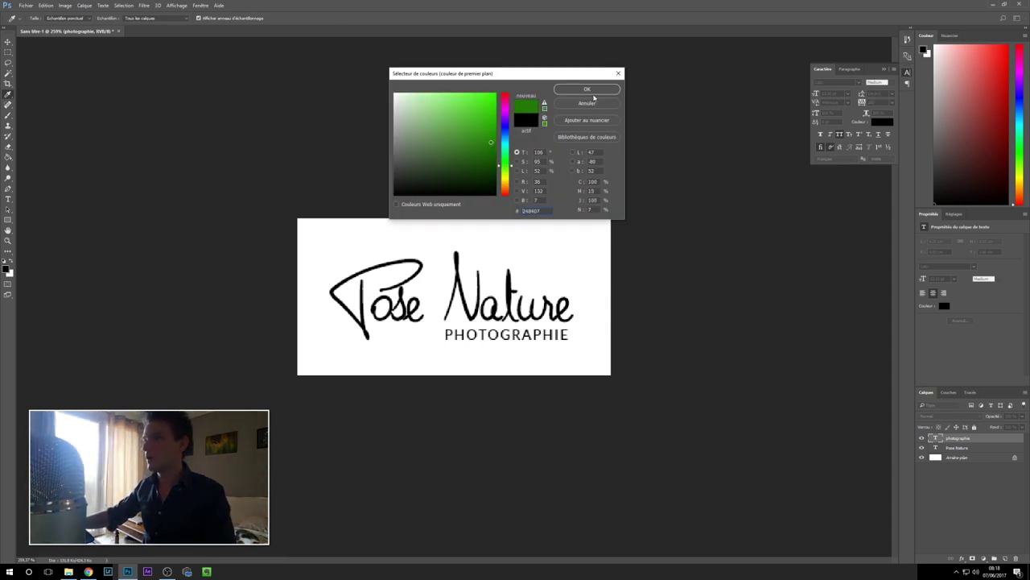
left_click(591, 90)
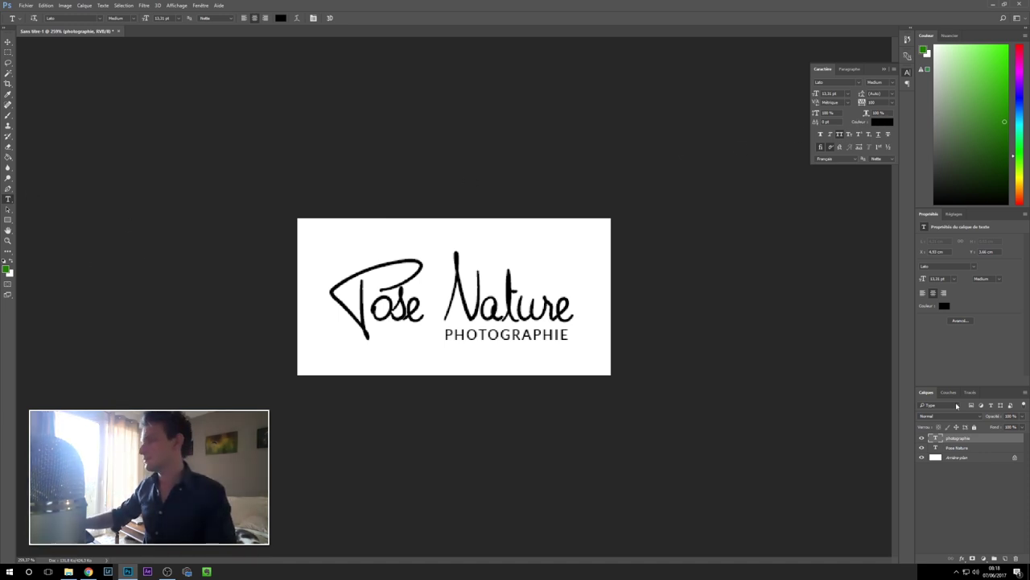
Select the PHOTOGRAPHIE layer and colour its text green.
left_click(962, 438, "ctrl")
left_click(965, 445)
left_click(962, 438)
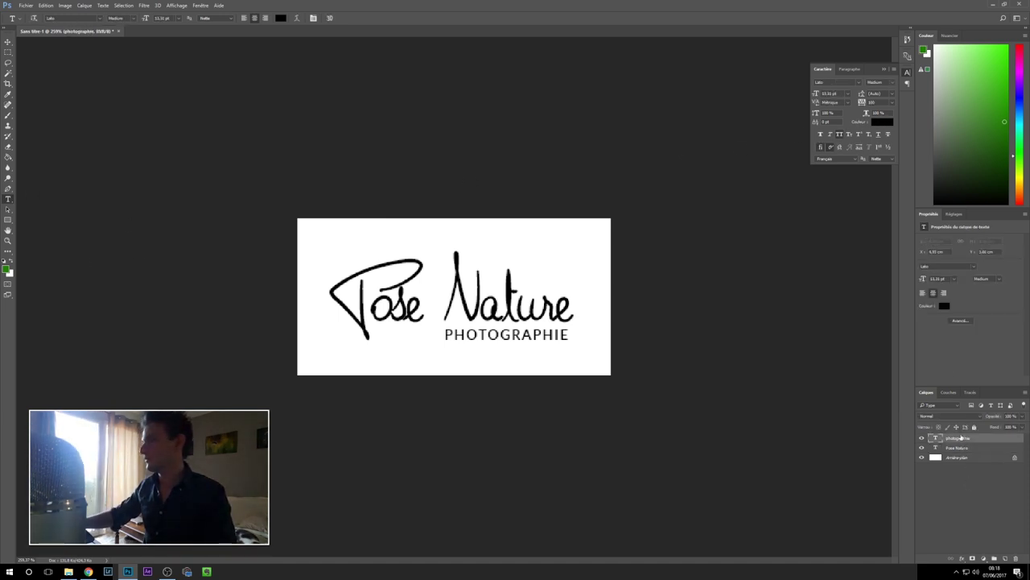
left_click(881, 121)
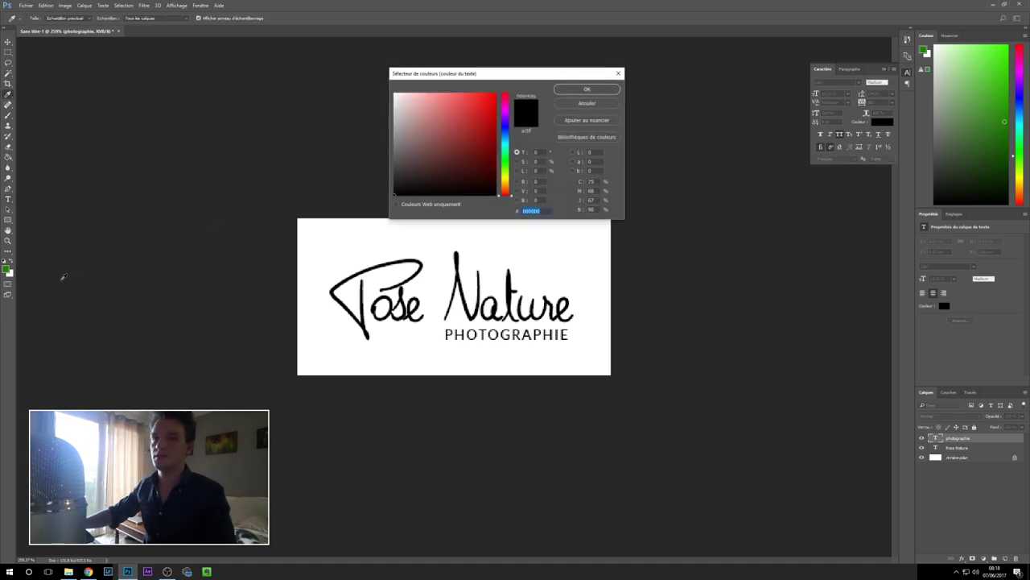
left_click_drag(505, 163, 508, 172)
left_click(490, 97)
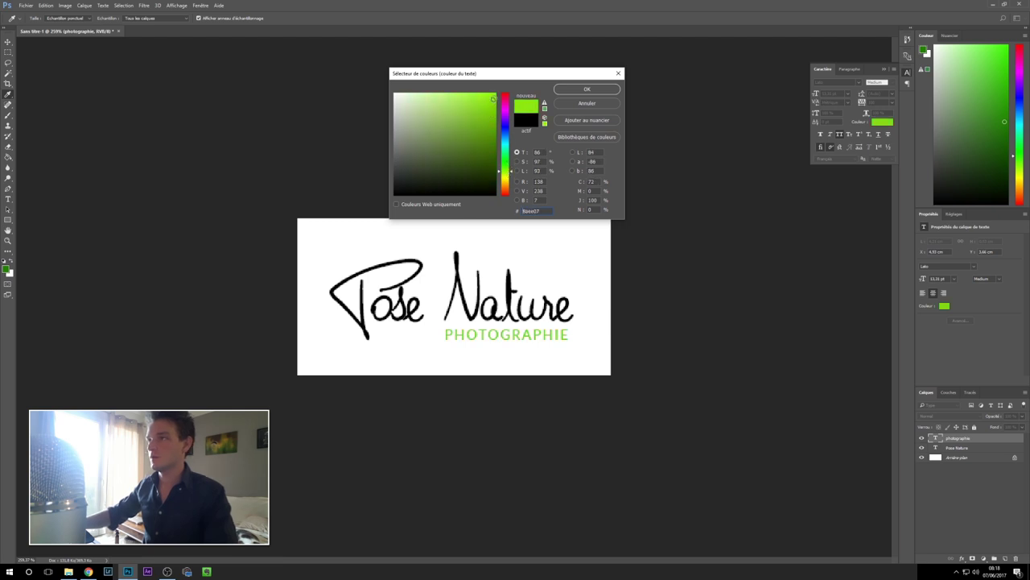
left_click(587, 89)
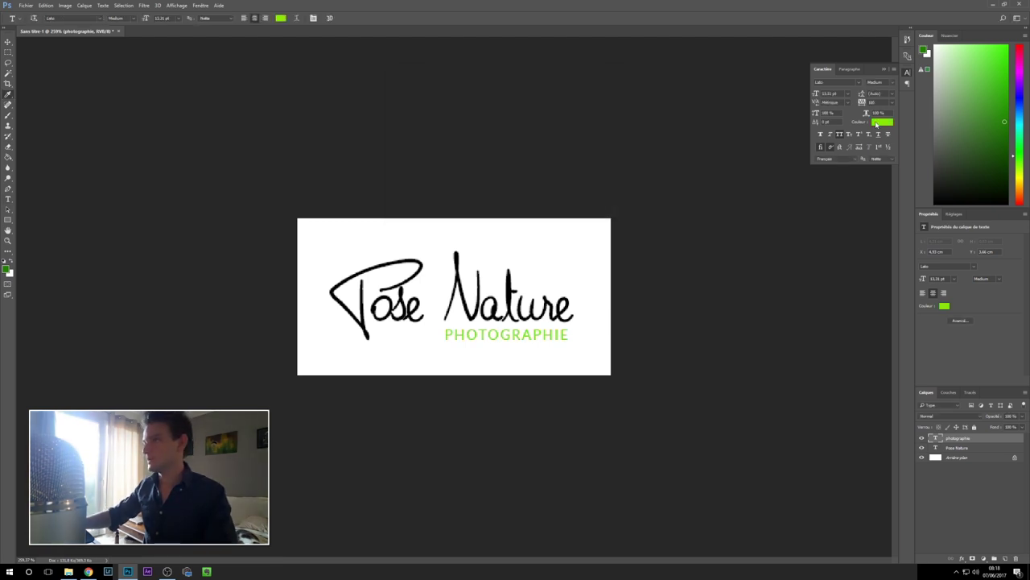
Change the PHOTOGRAPHIE text to a darker leaf green and collapse the Character panel.
left_click(883, 122)
left_click(493, 137)
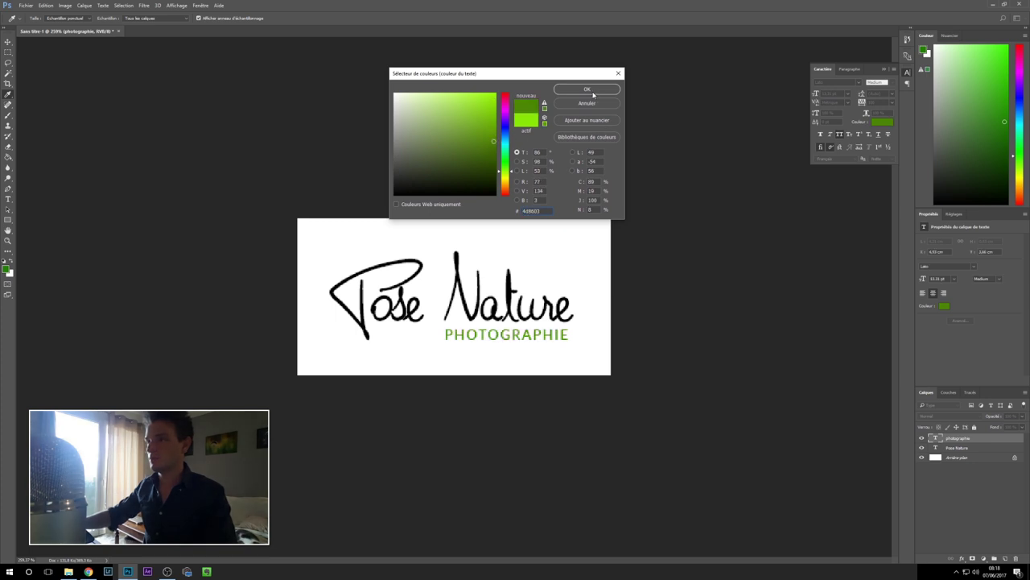
left_click(591, 88)
left_click(883, 71)
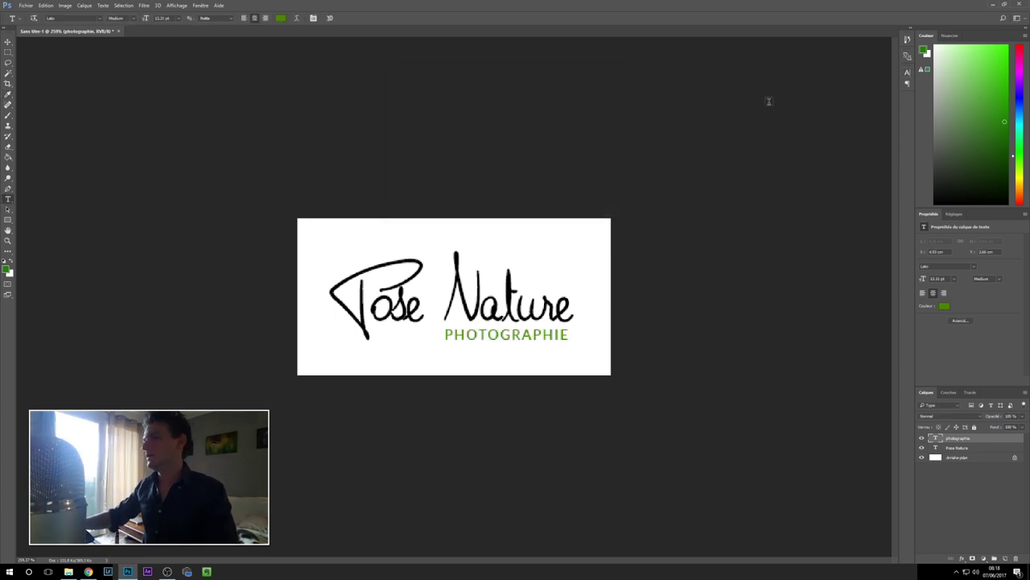
key("v")
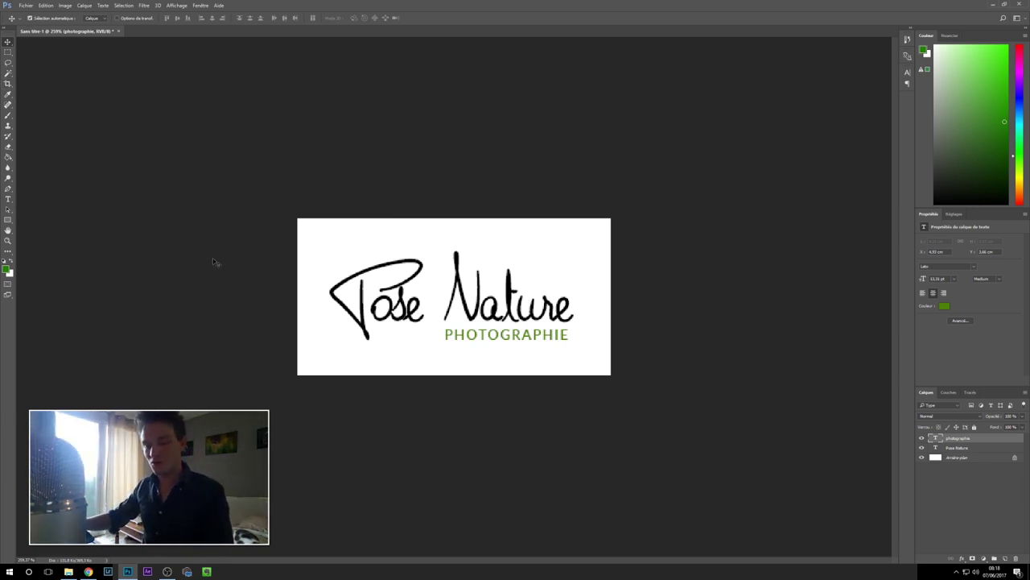
Start a Save As into the desktop (Bureau) folder with JPEG as the format.
key("ctrl+s")
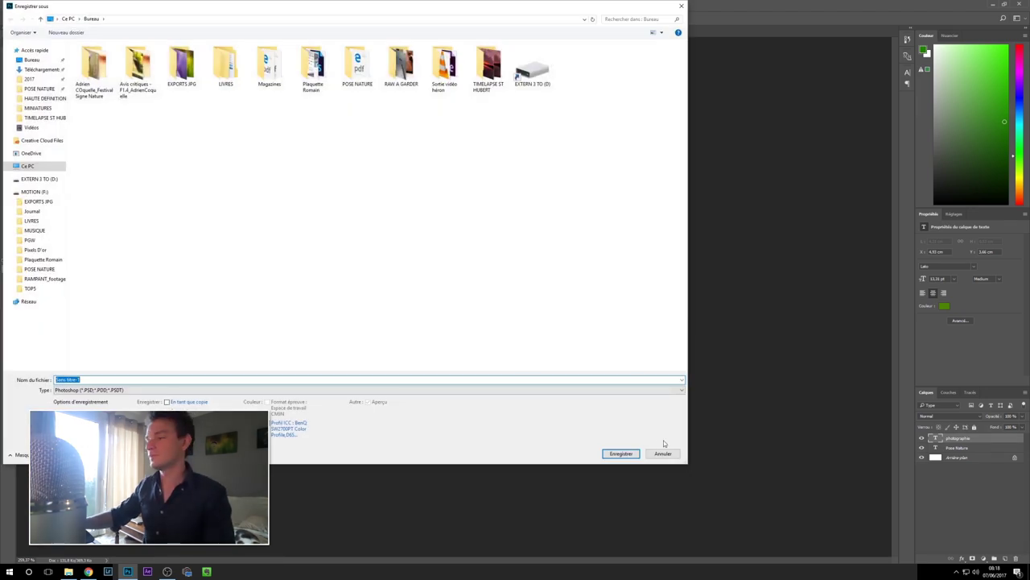
left_click(663, 454)
left_click(25, 6)
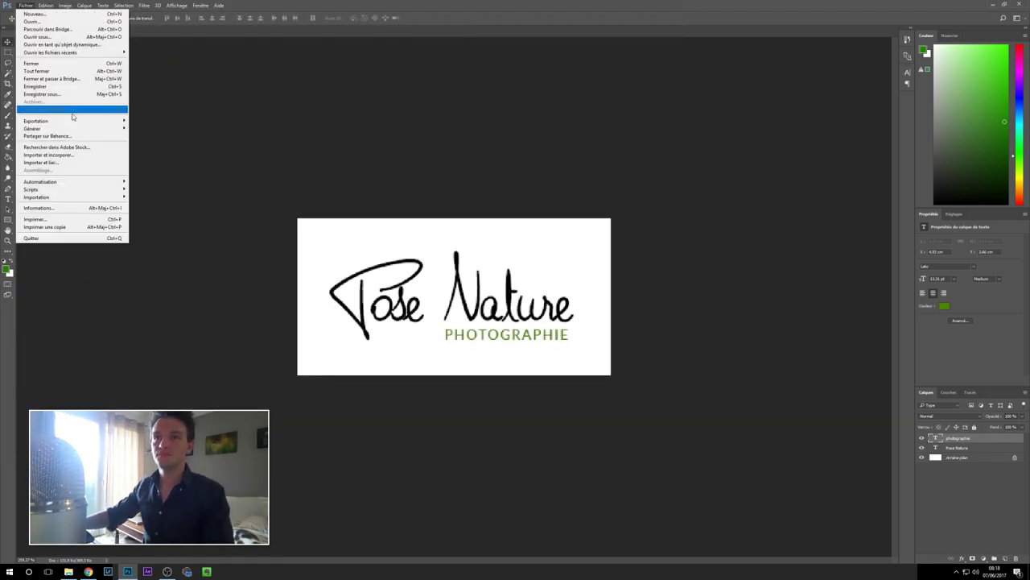
left_click(78, 94)
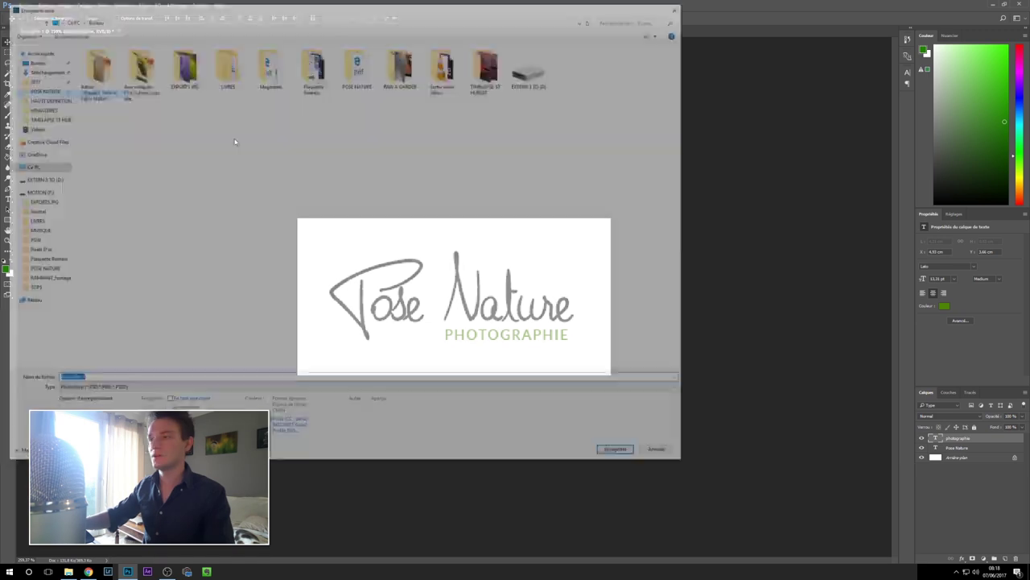
left_click(34, 61)
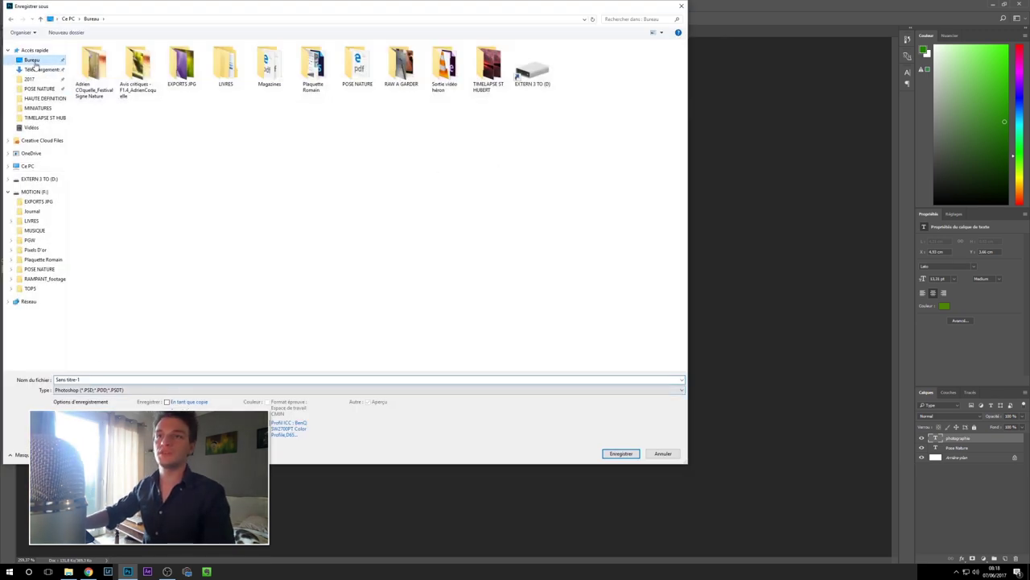
left_click(258, 389)
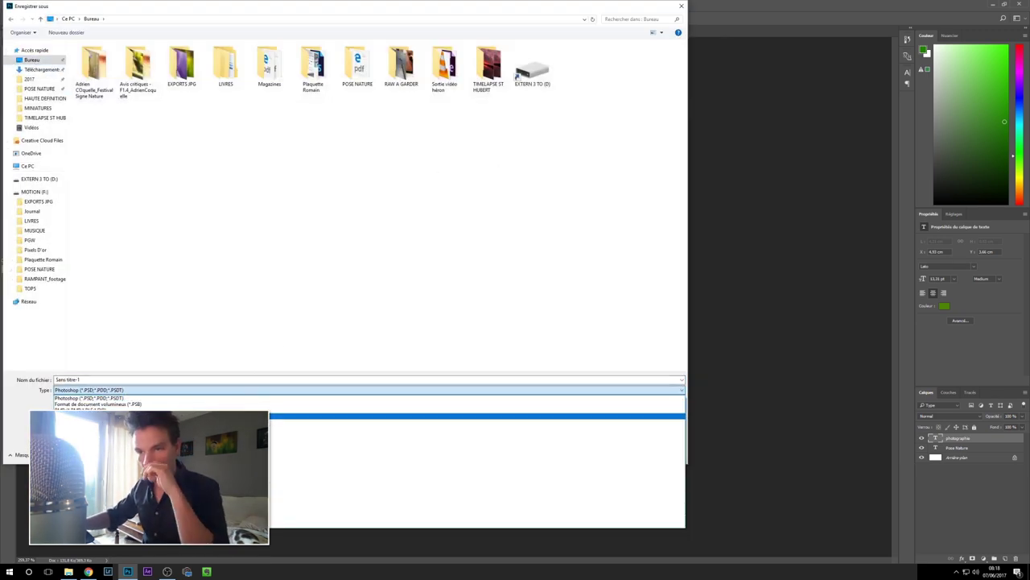
left_click(201, 453)
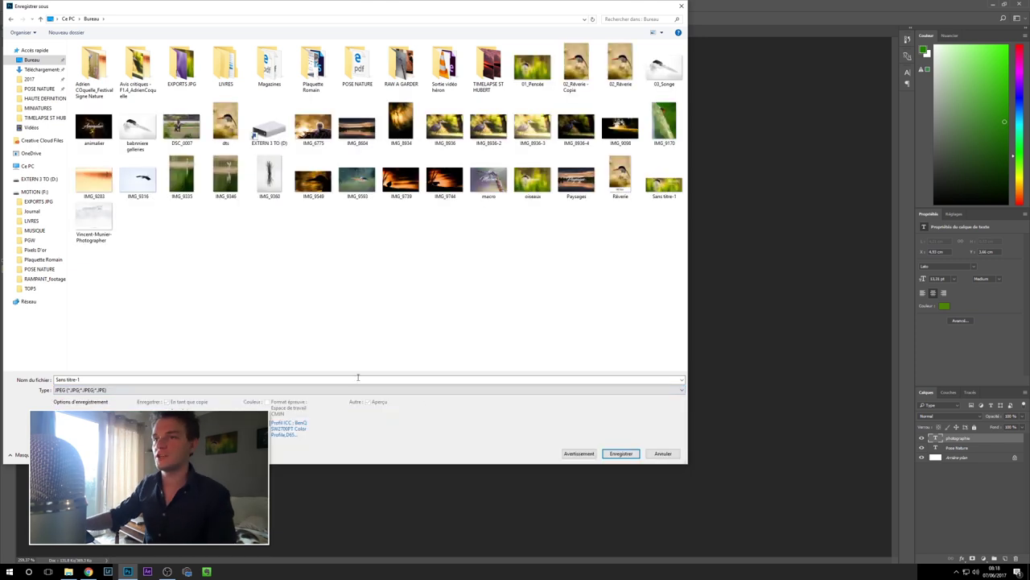
Save the file as 'signature' with maximum-quality (12) JPEG options.
left_click(272, 380)
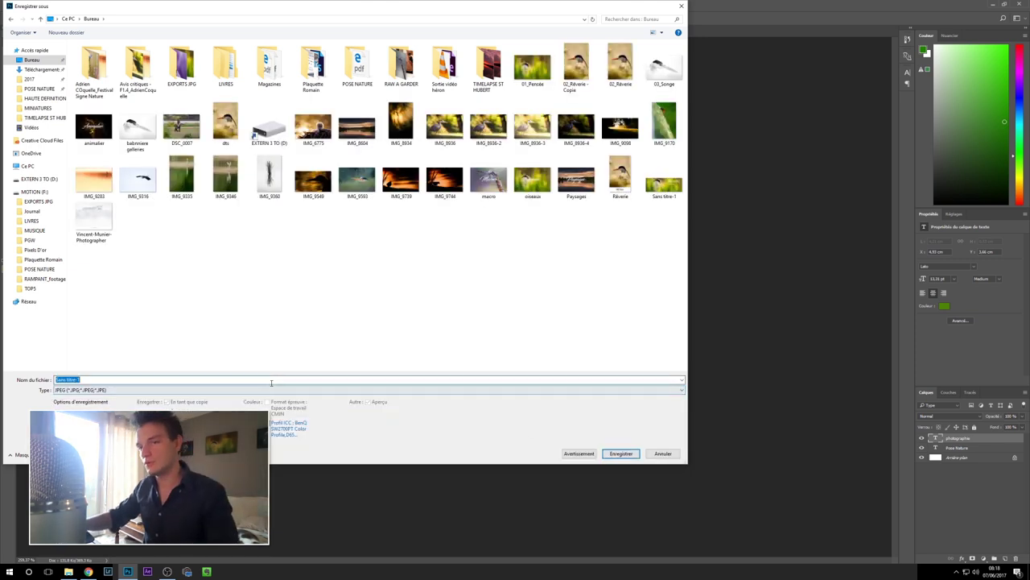
type("signature")
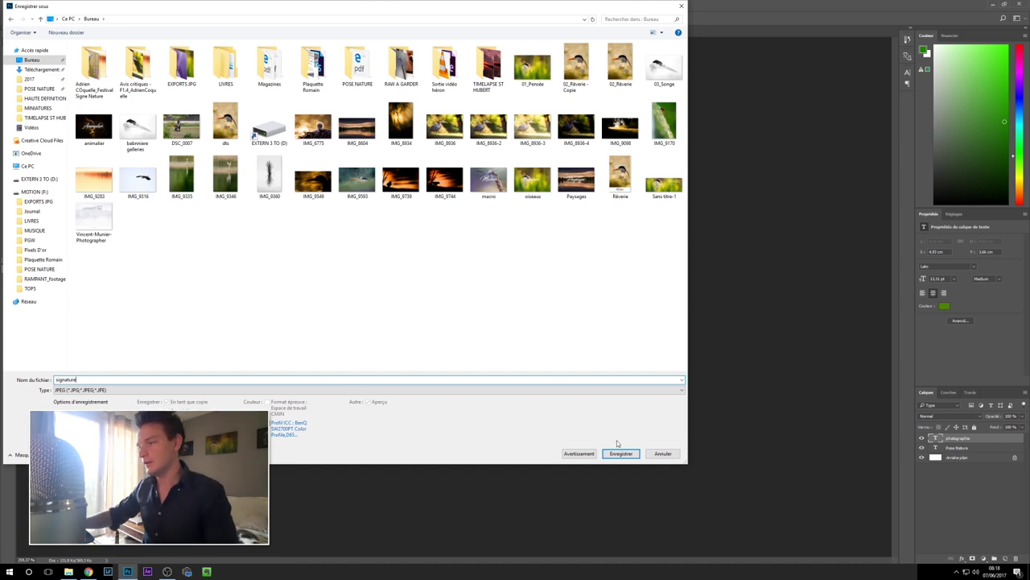
left_click(623, 454)
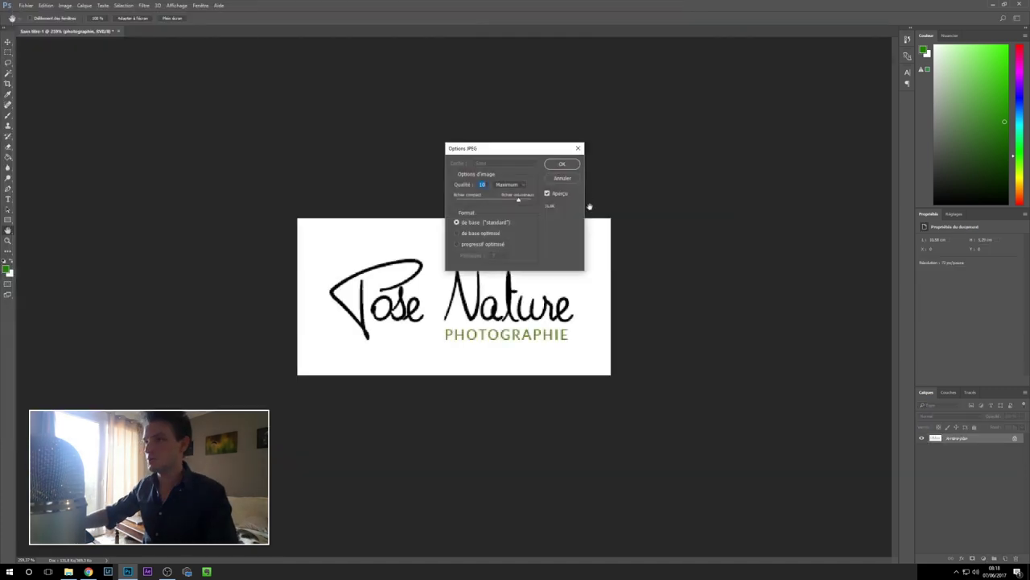
left_click(562, 164)
right_click(481, 571)
left_click(509, 519)
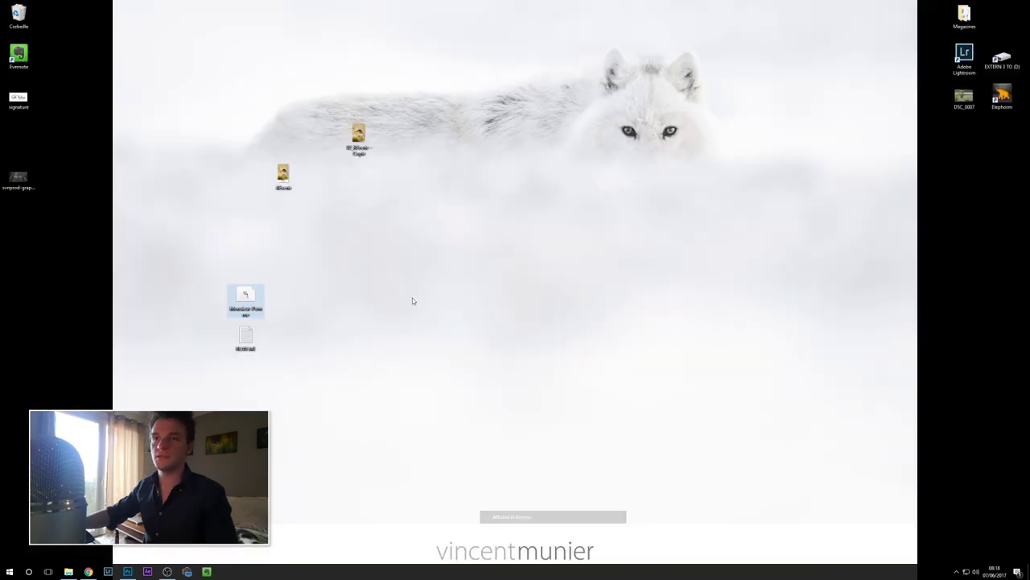
double_click(32, 106)
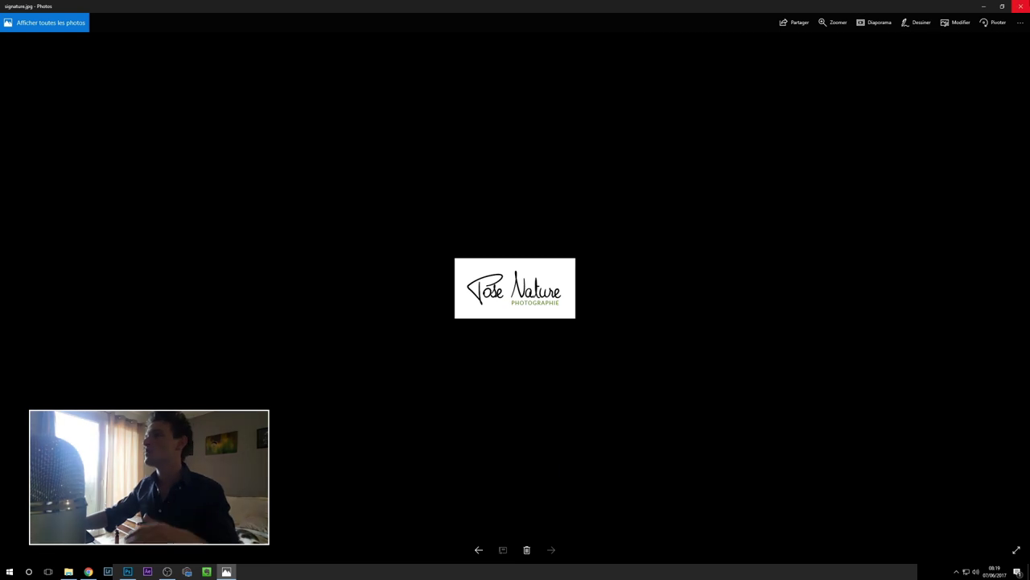
left_click(1021, 6)
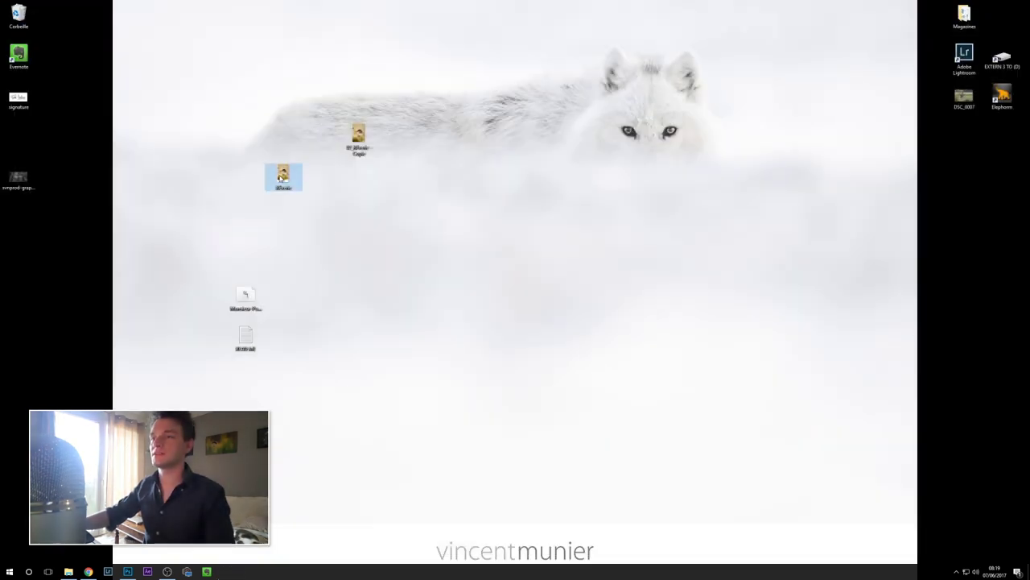
double_click(281, 177)
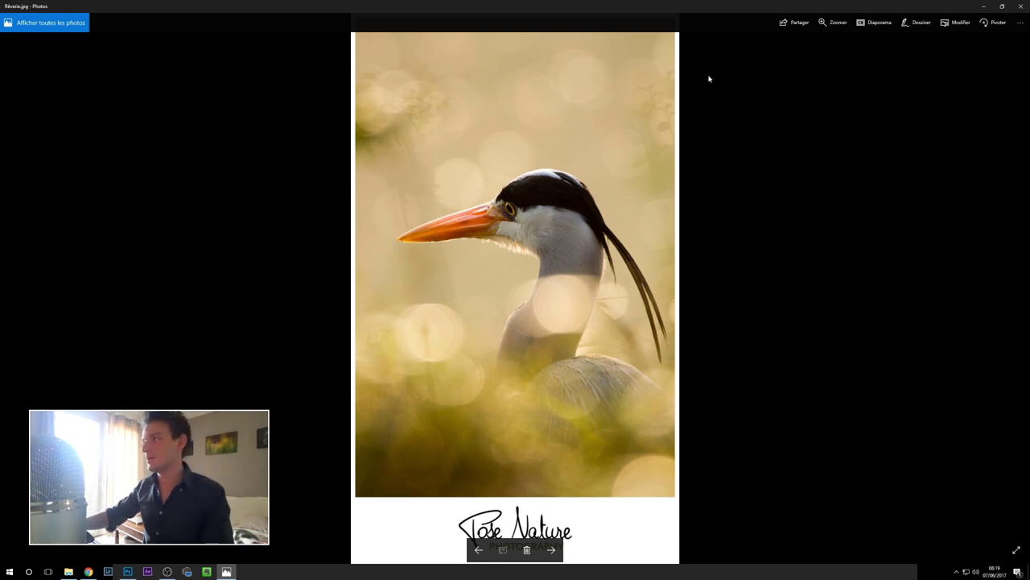
key("alt+F4")
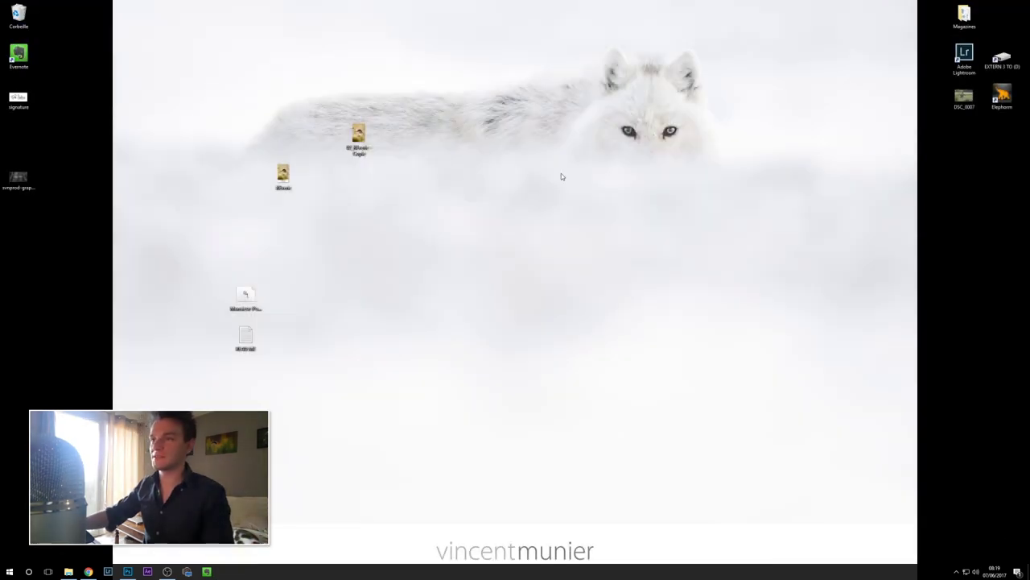
Restore the Photoshop window showing the Pose Nature logo from the taskbar.
left_click(127, 571)
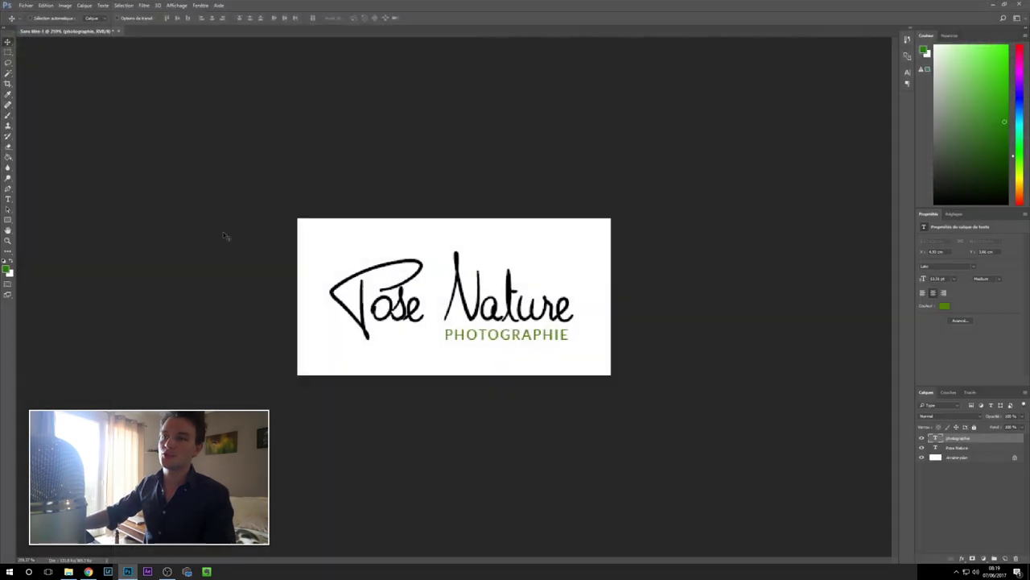